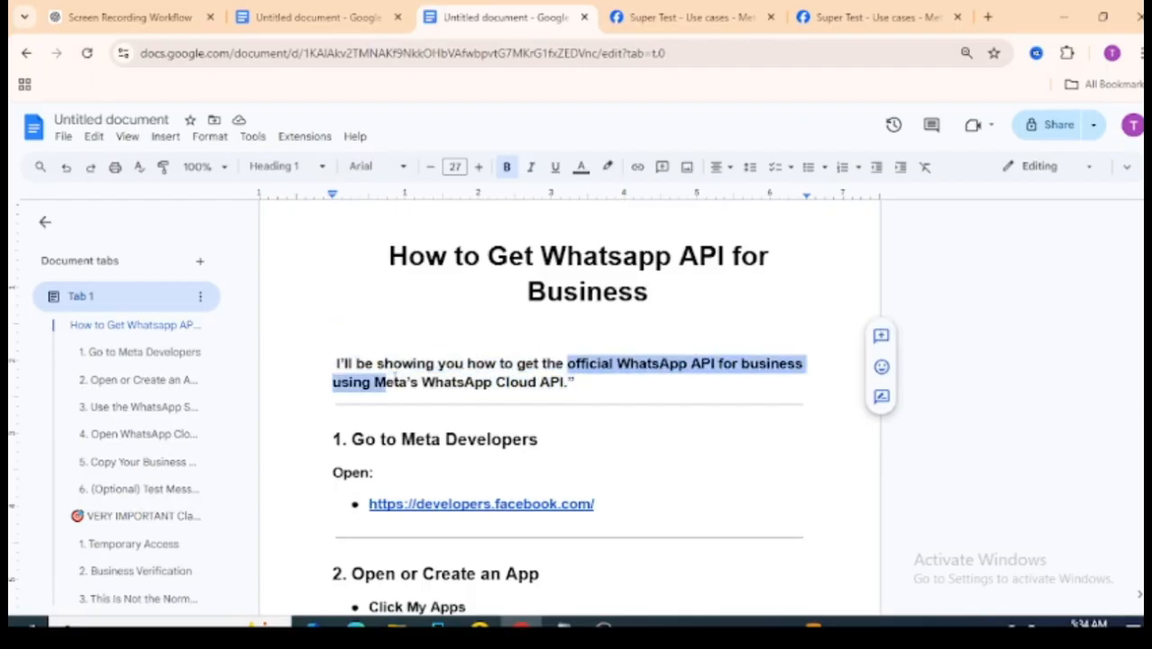
# Close the second Super Test browser tab and review the Meta Developers address in the WhatsApp API guide
pyautogui.click(580, 383)
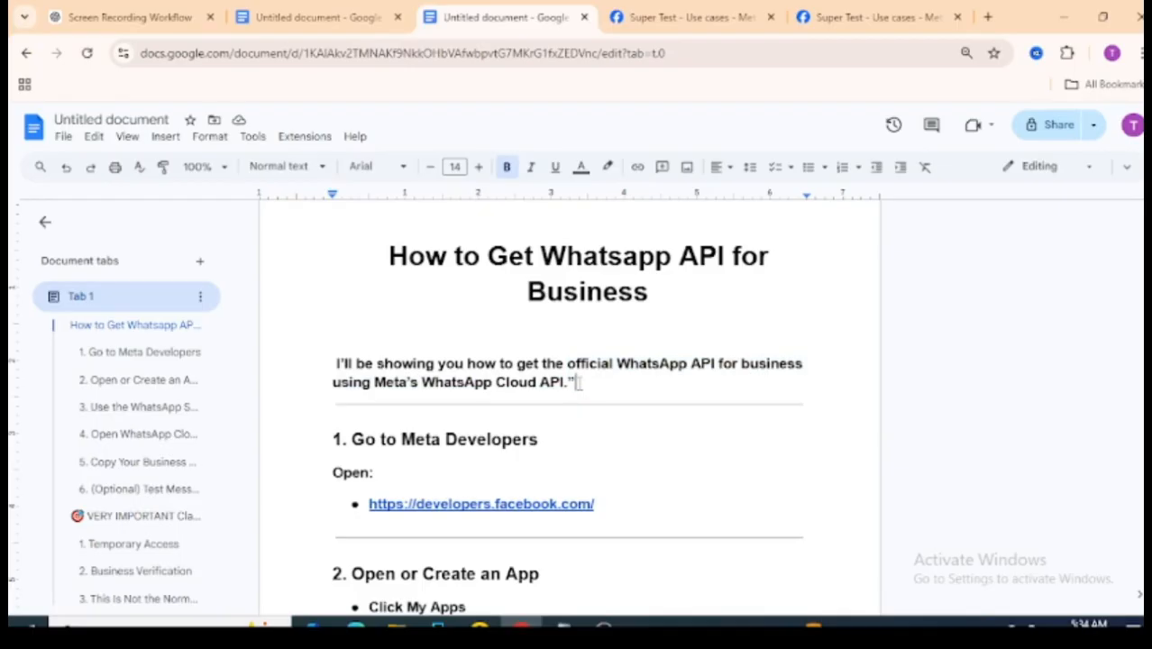
pyautogui.click(957, 17)
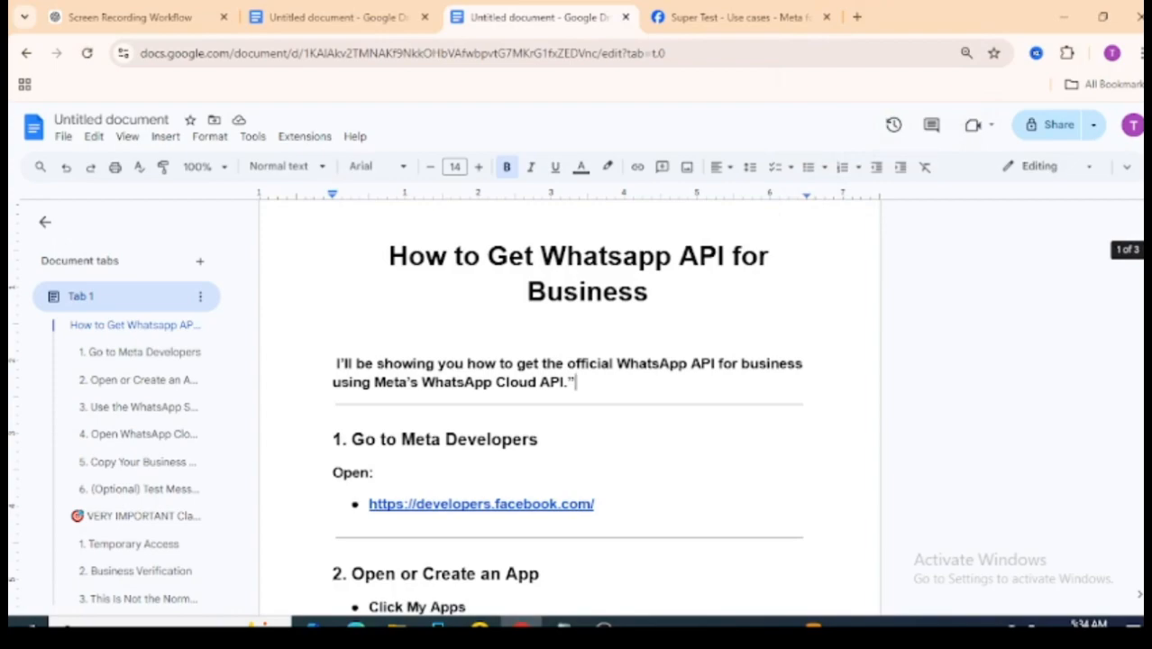
pyautogui.scroll(-3, 696, 275)
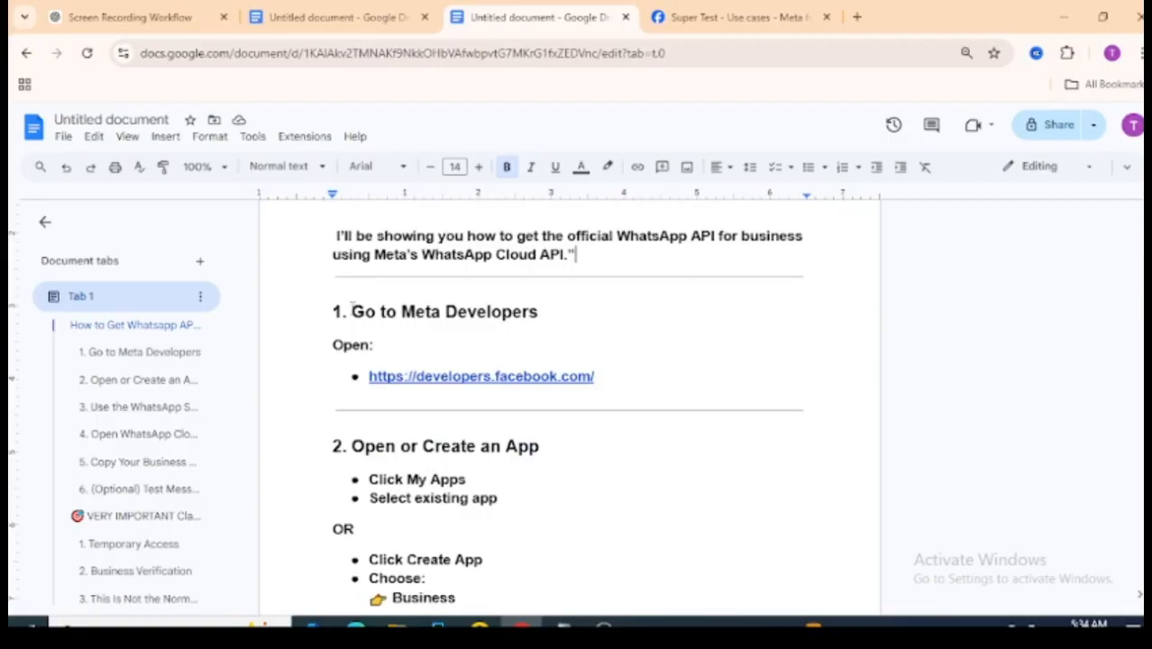
pyautogui.moveTo(351, 309); pyautogui.dragTo(546, 322)
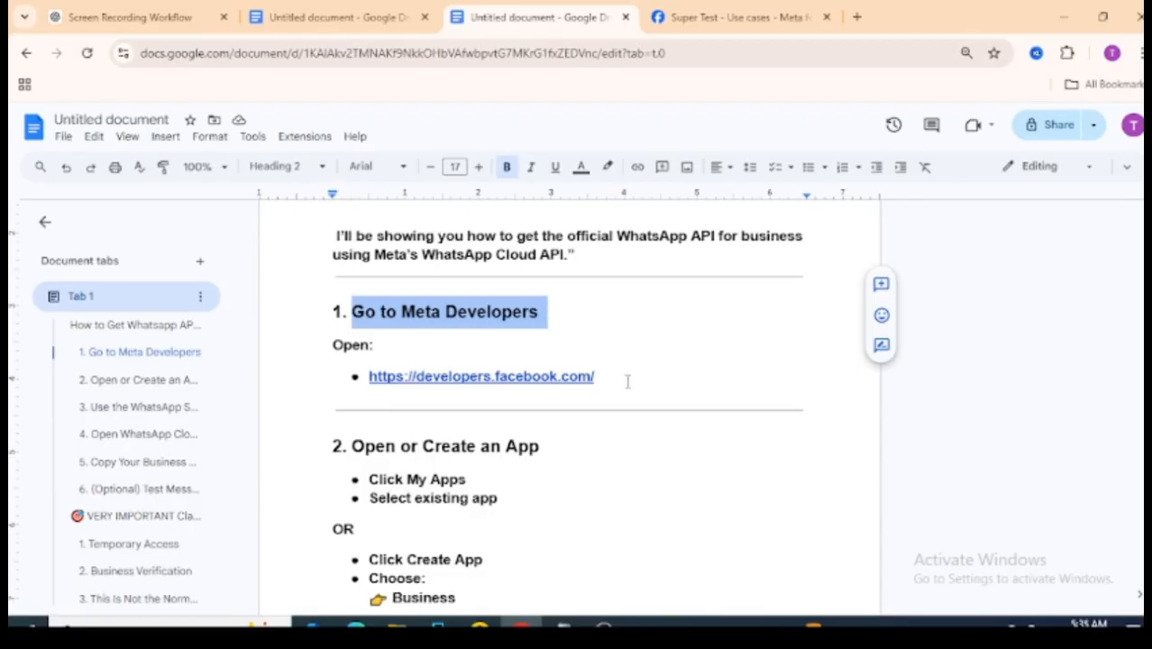
pyautogui.moveTo(627, 381); pyautogui.dragTo(599, 377)
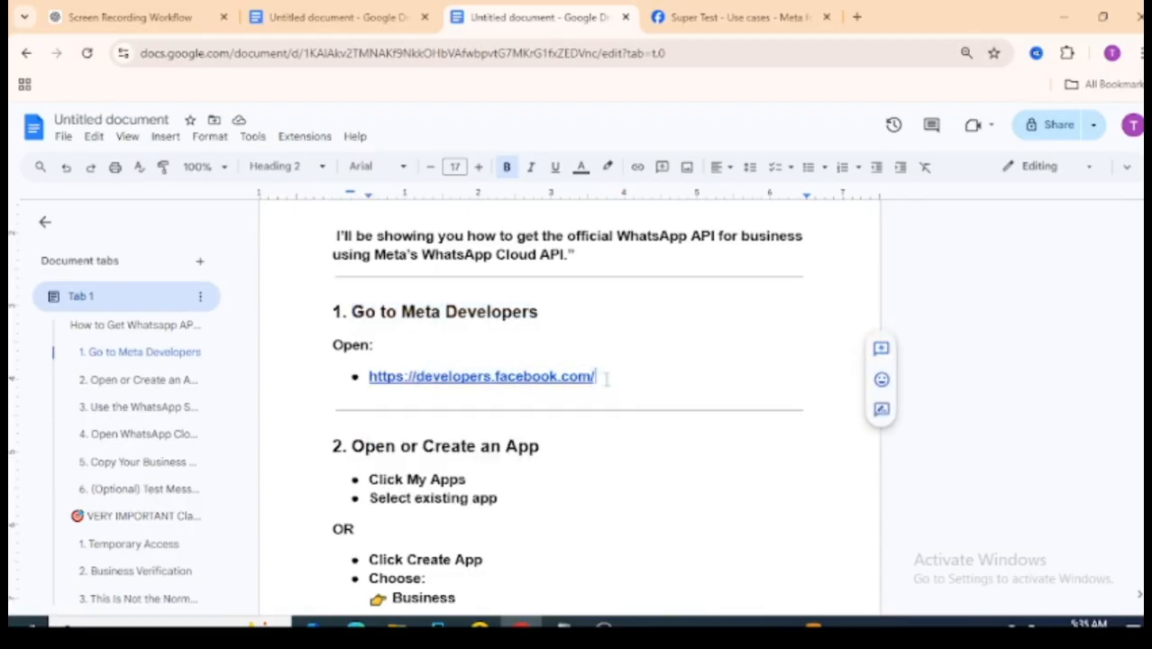
# Open developers.facebook.com in a new browser tab and go to the My Apps list
pyautogui.click(856, 18)
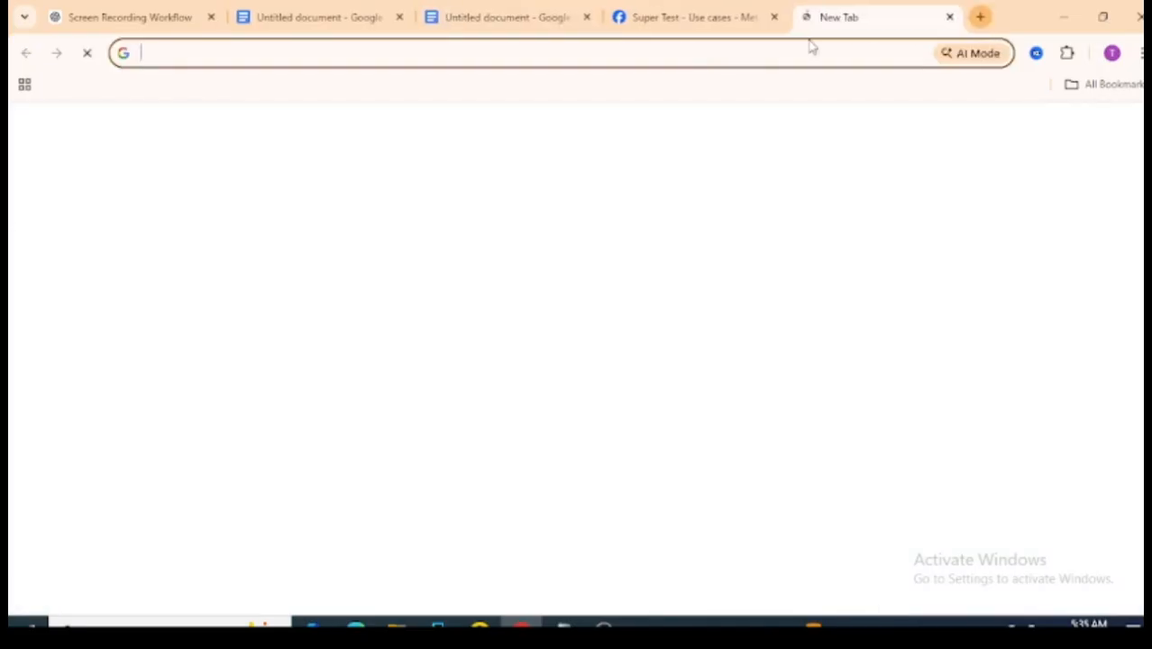
pyautogui.click(661, 47)
pyautogui.write('de')
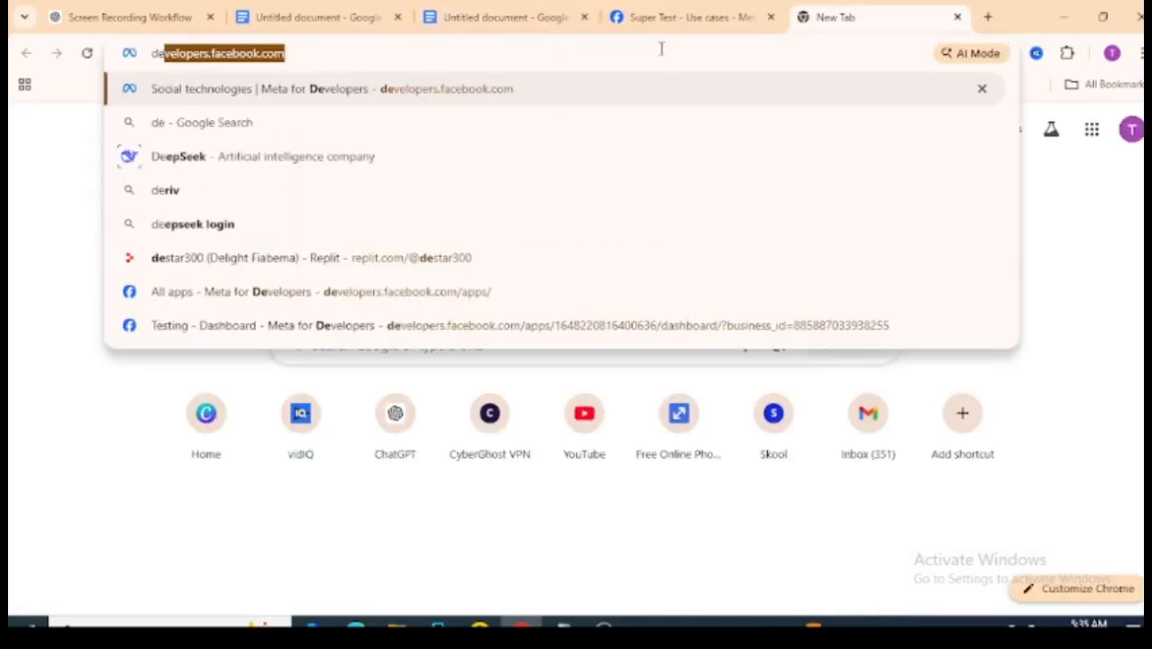
pyautogui.write('velopers')
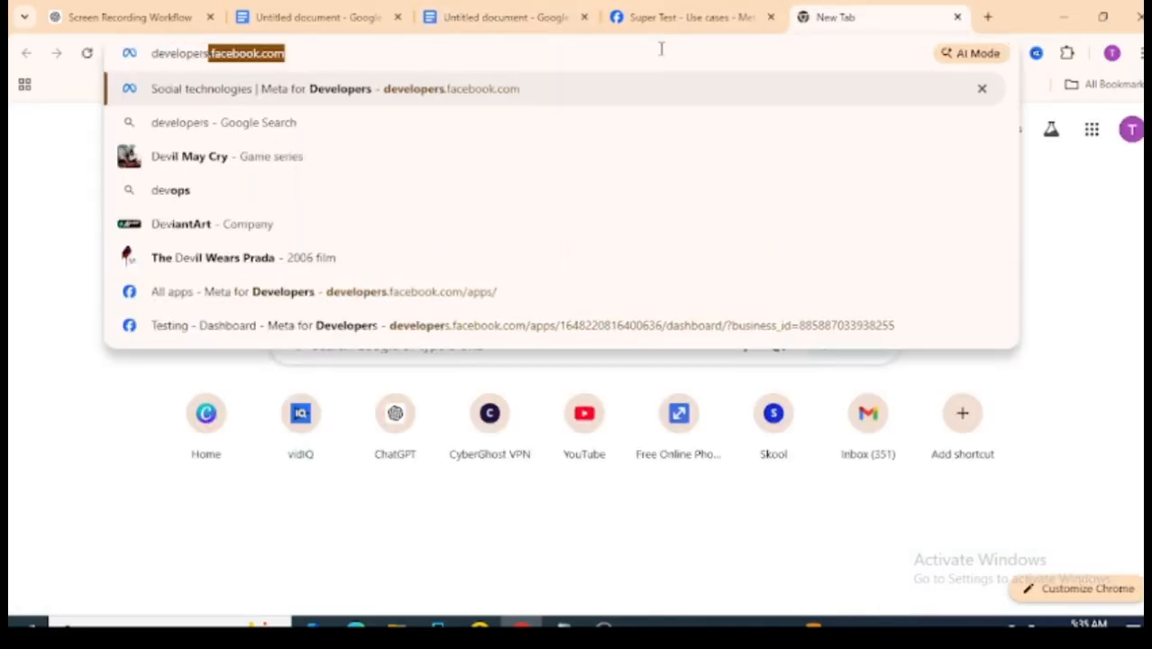
pyautogui.write('.fac')
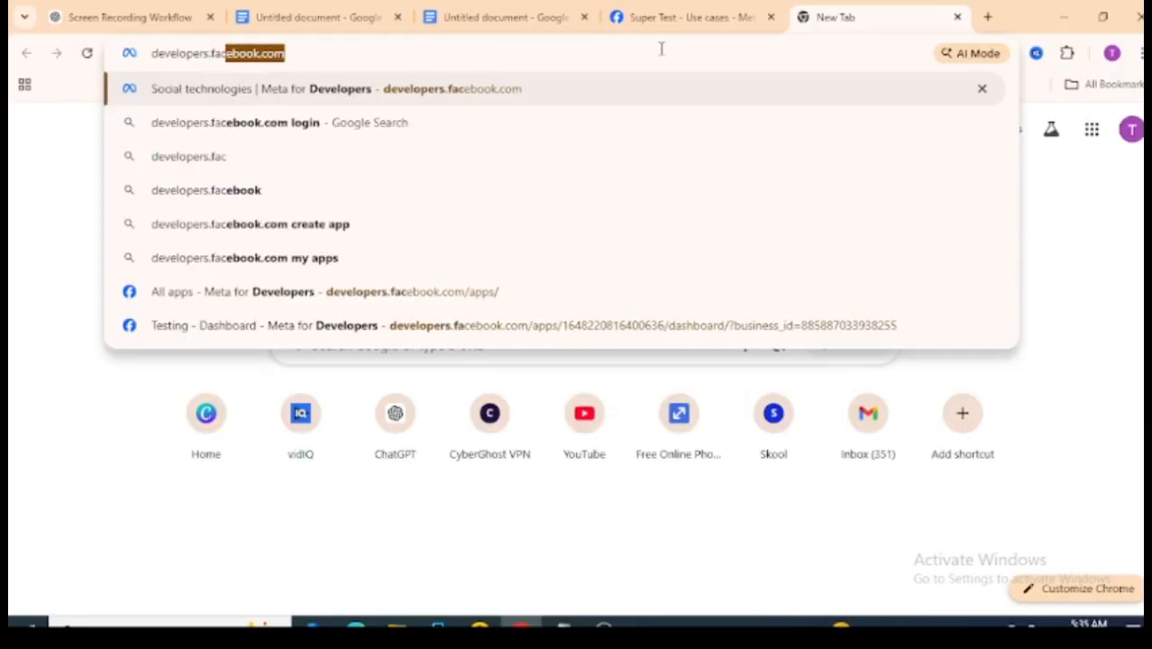
pyautogui.write('ebook.com')
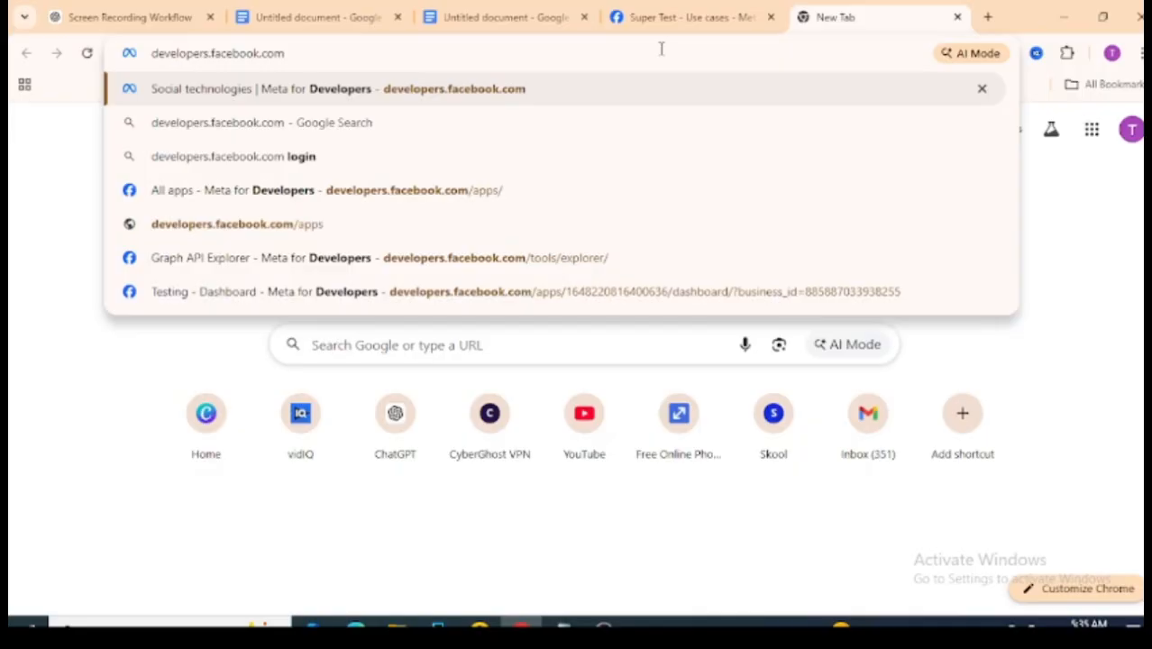
pyautogui.press('Return')
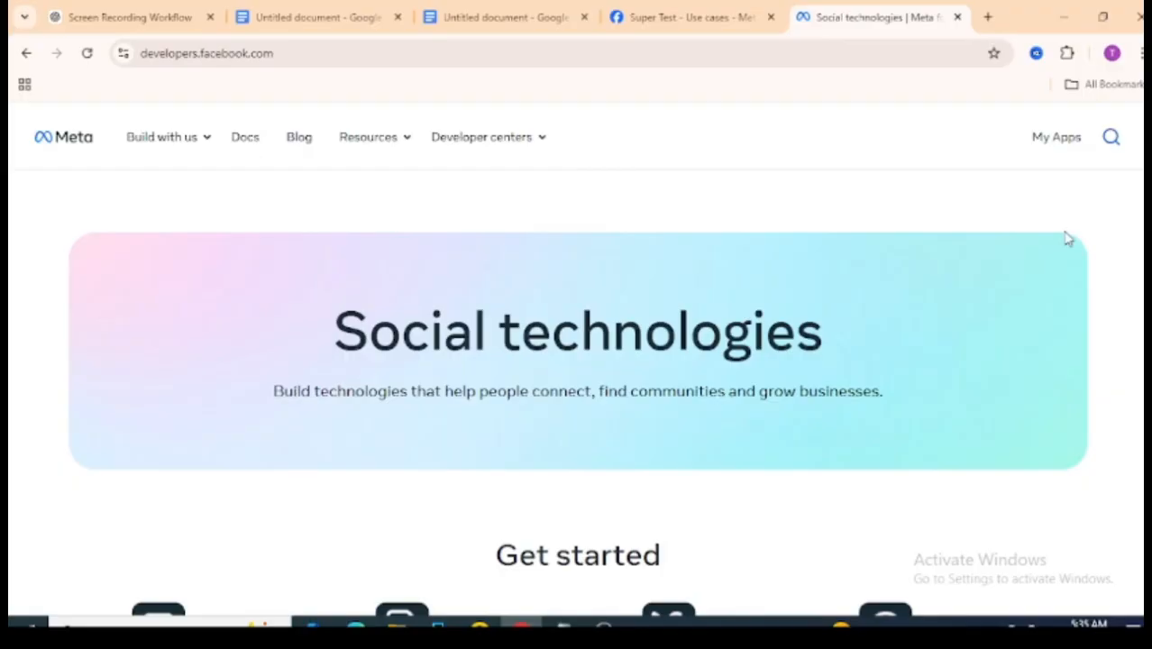
pyautogui.click(1064, 145)
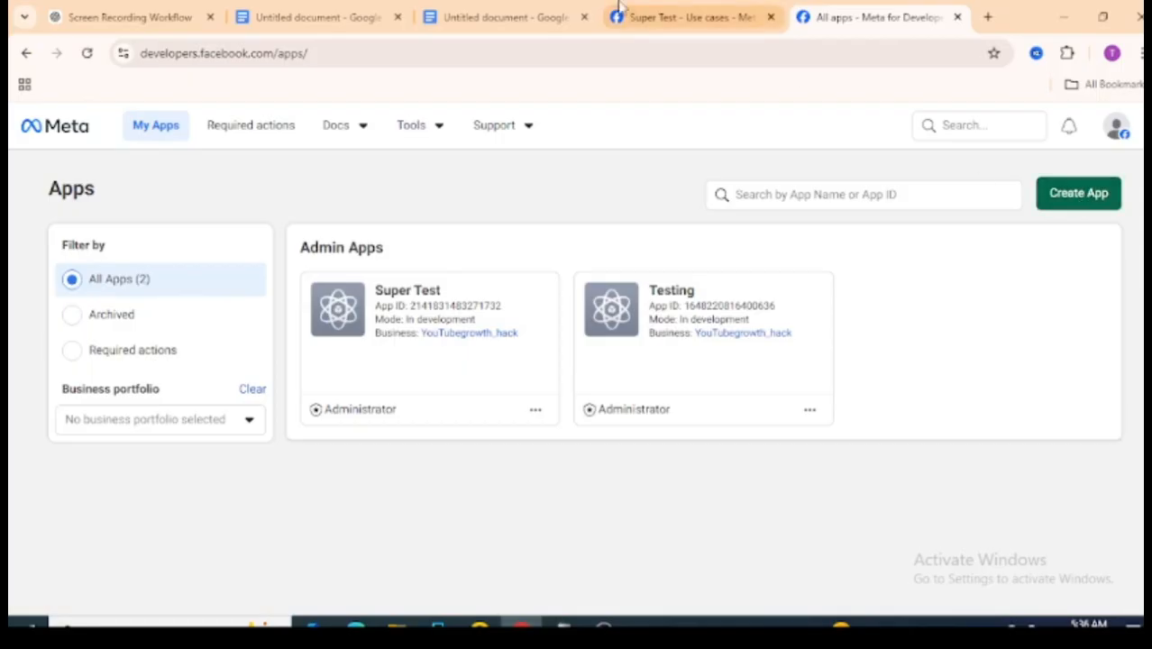
# Check the guide's app creation section, then start a new Meta app named blacklist and continue to its use cases
pyautogui.click(541, 15)
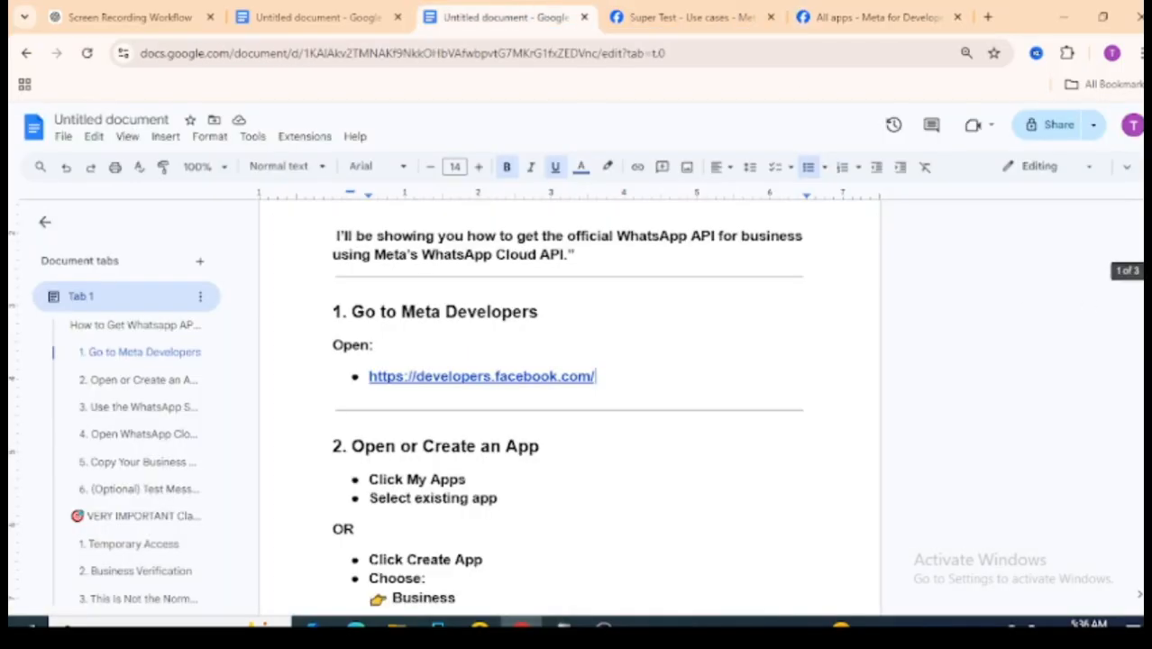
pyautogui.scroll(3, 1127, 270)
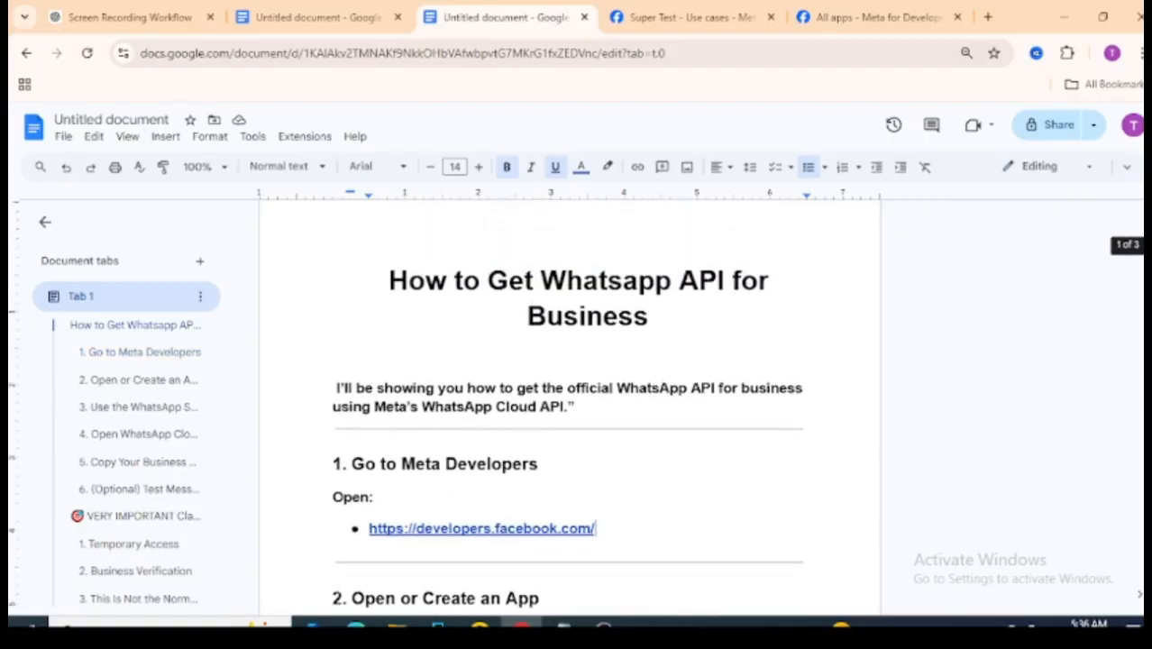
pyautogui.scroll(-5, 576, 402)
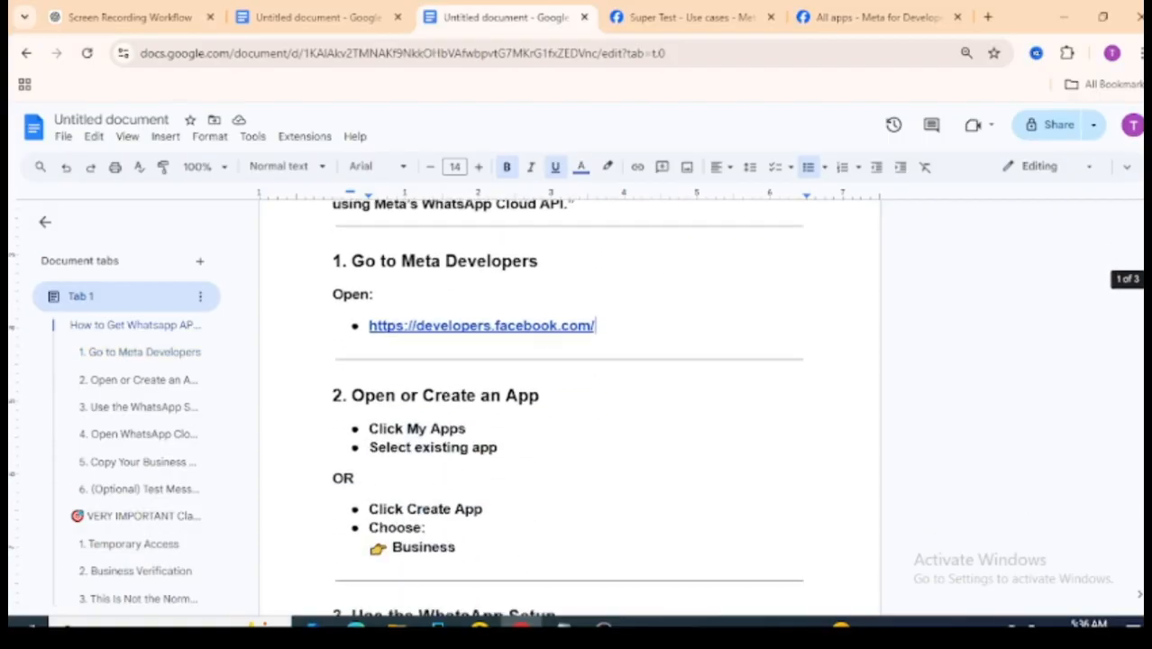
pyautogui.click(891, 9)
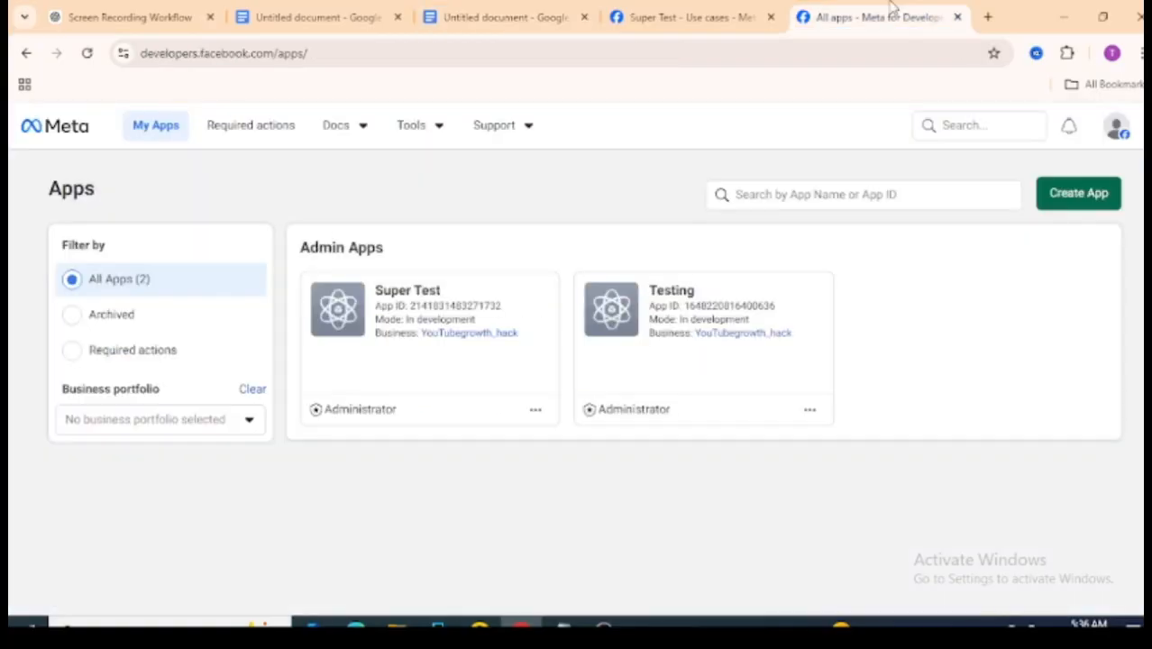
pyautogui.click(1091, 197)
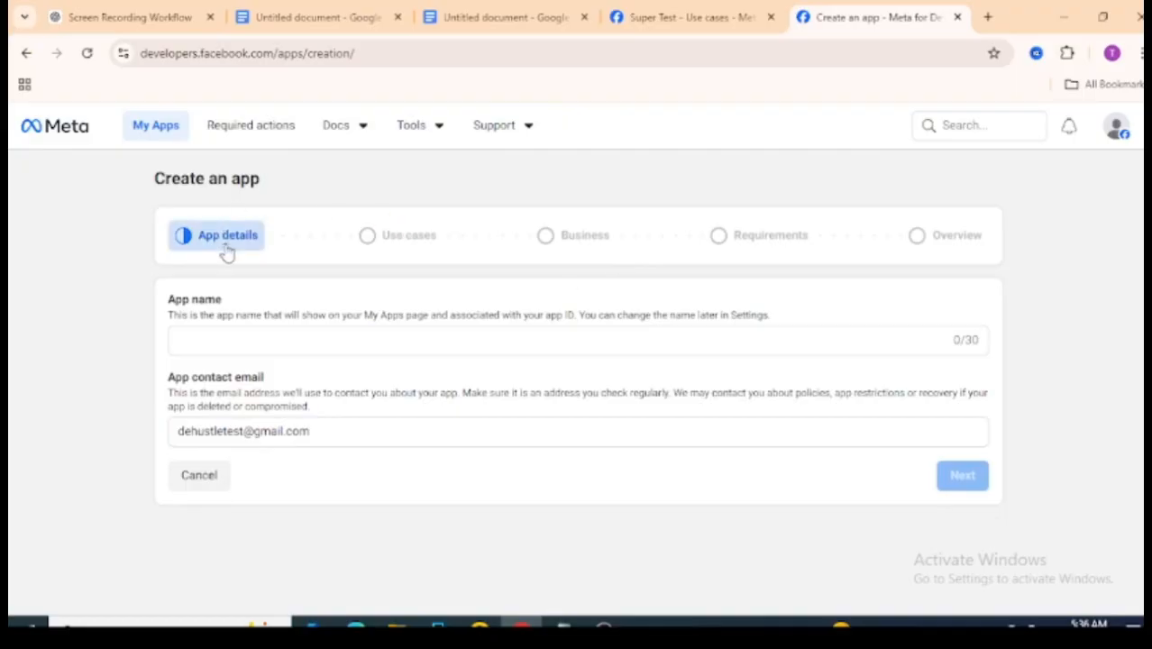
pyautogui.click(210, 349)
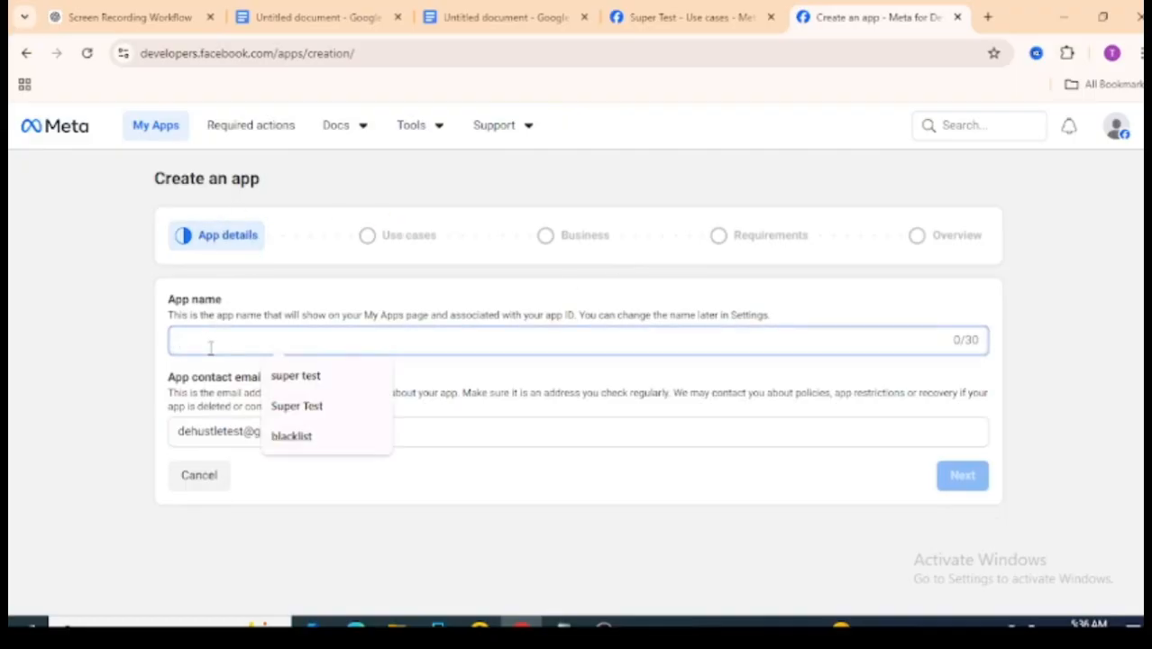
pyautogui.click(321, 448)
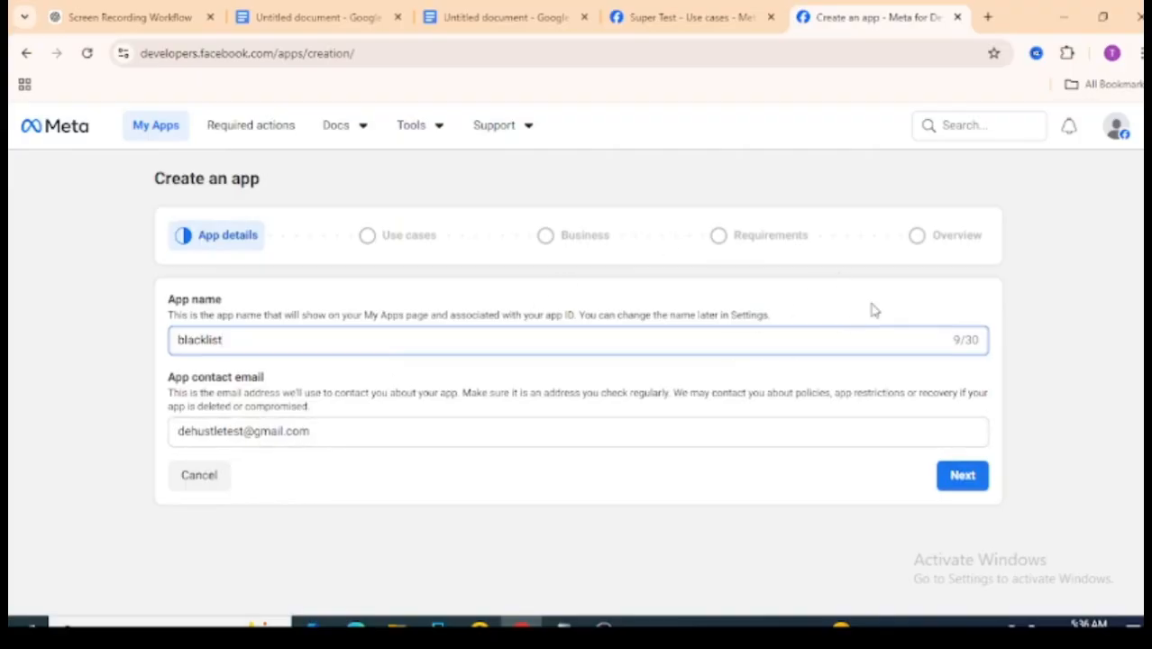
pyautogui.click(963, 475)
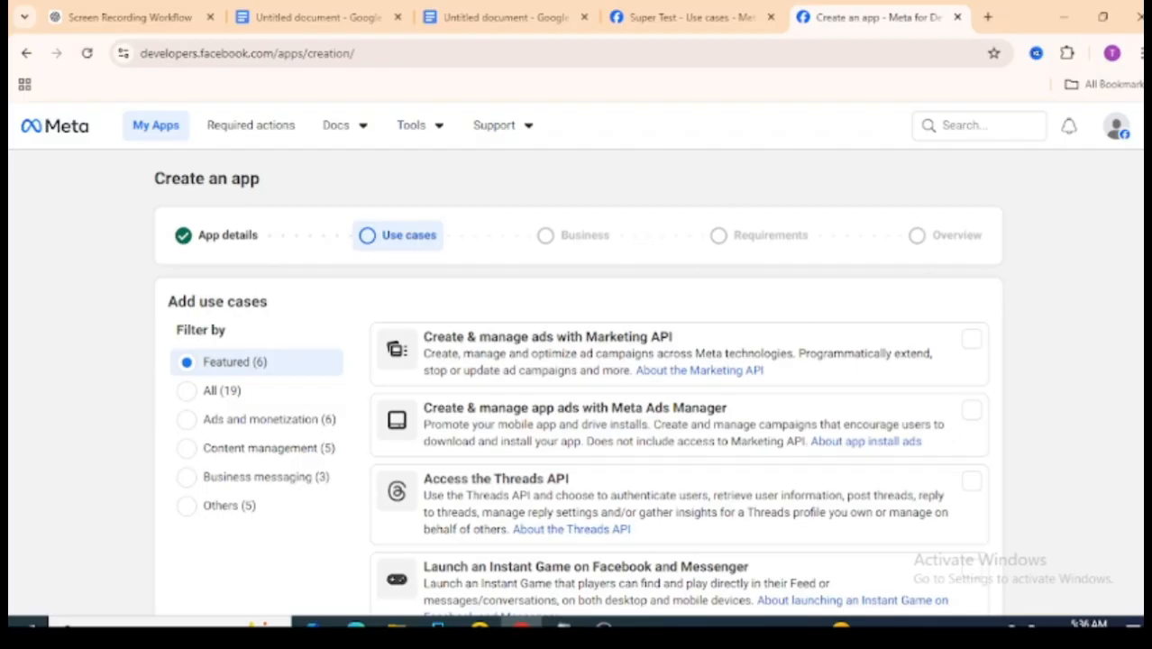
# Select the Create & manage ads with Marketing API and Create & manage app ads with Meta Ads Manager use cases
pyautogui.scroll(-1, 577, 393)
pyautogui.click(543, 333)
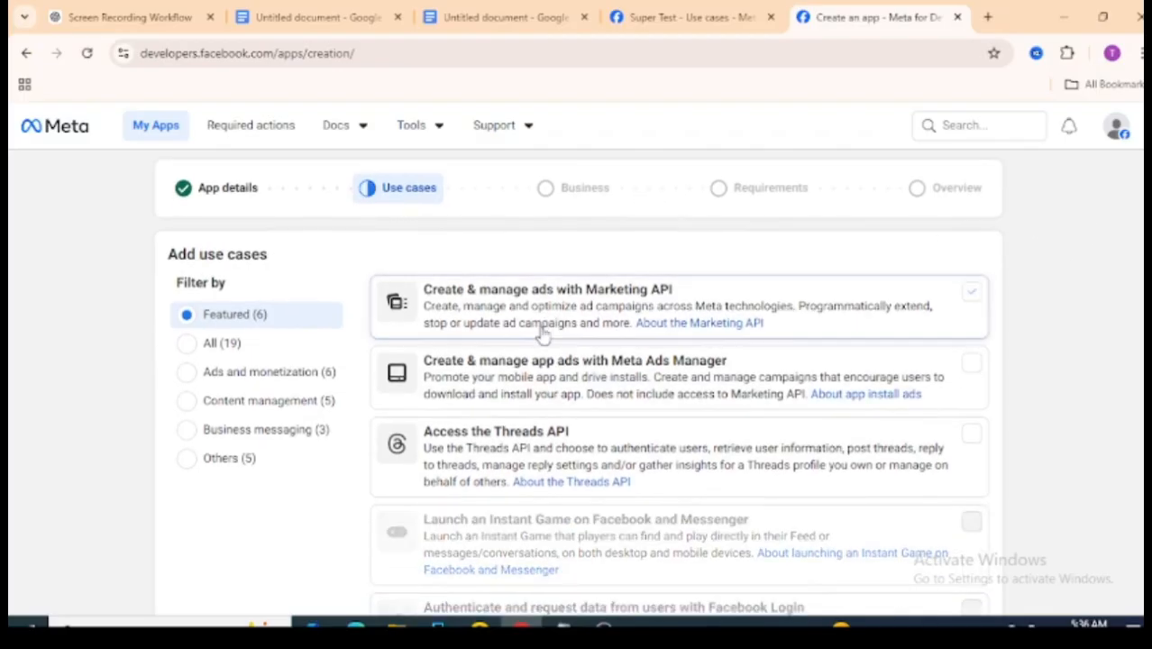
pyautogui.click(505, 374)
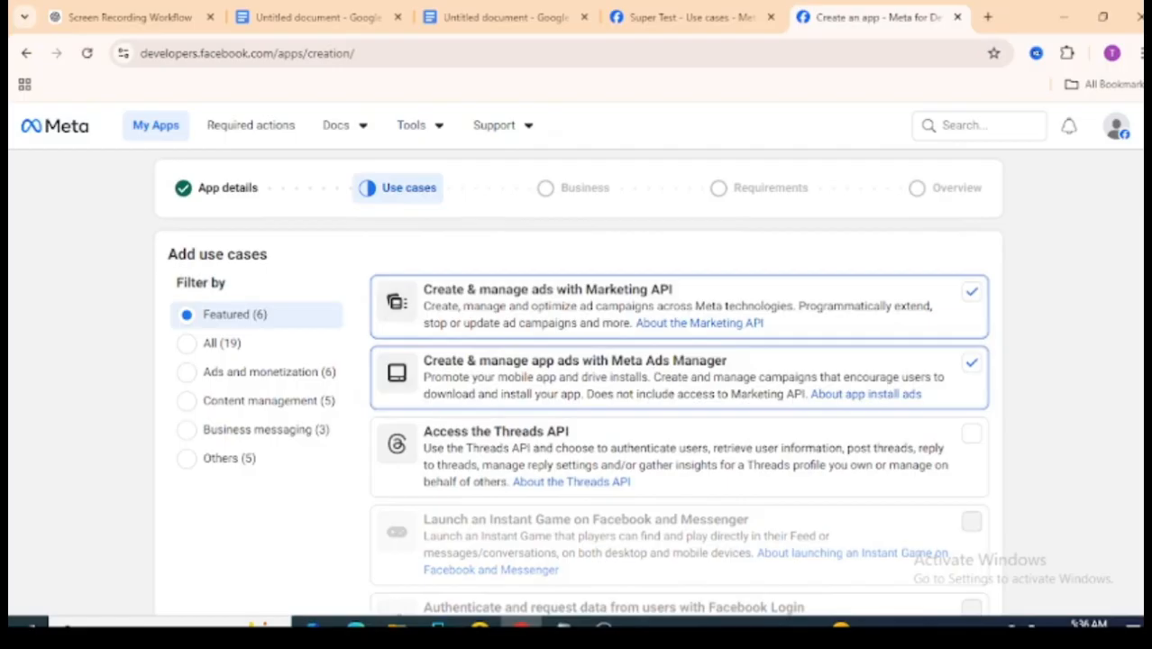
pyautogui.scroll(-3, 577, 378)
pyautogui.scroll(2, 921, 129)
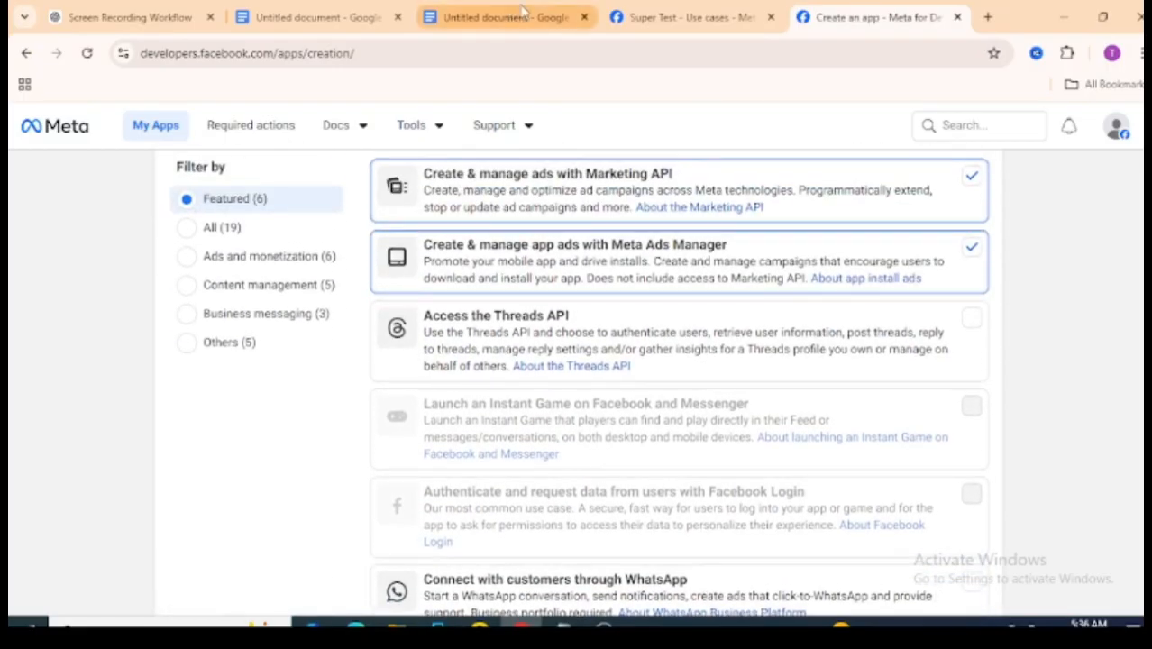
# Check the guide, add the Connect with customers through WhatsApp use case, and cancel the app creation
pyautogui.click(505, 17)
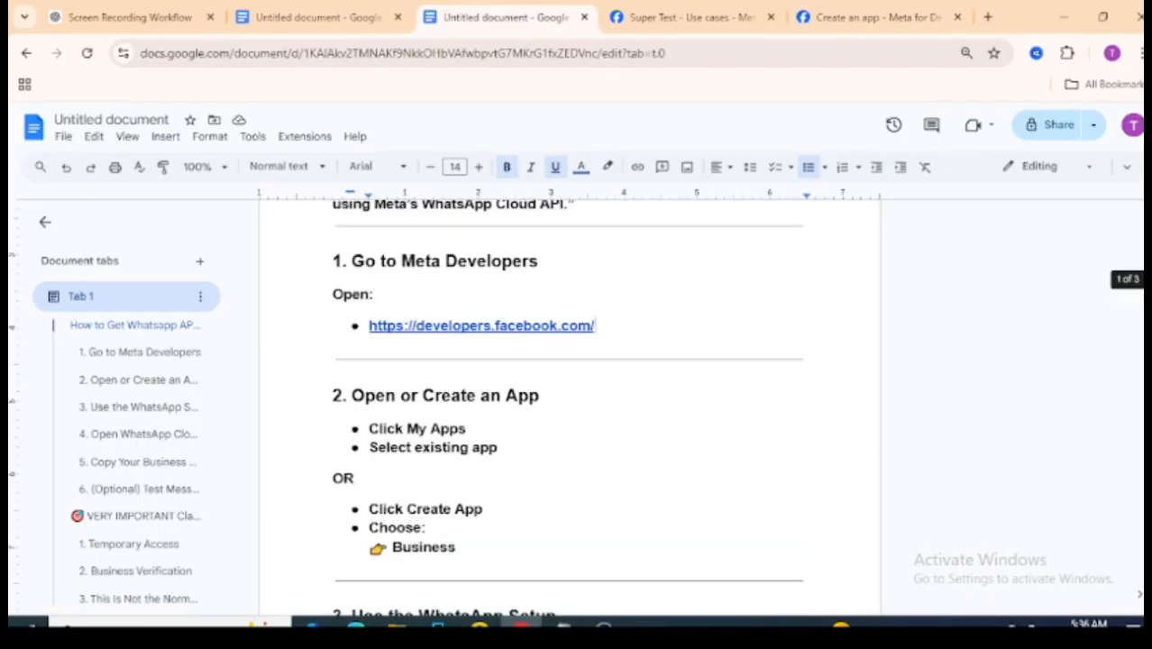
pyautogui.scroll(3, 570, 406)
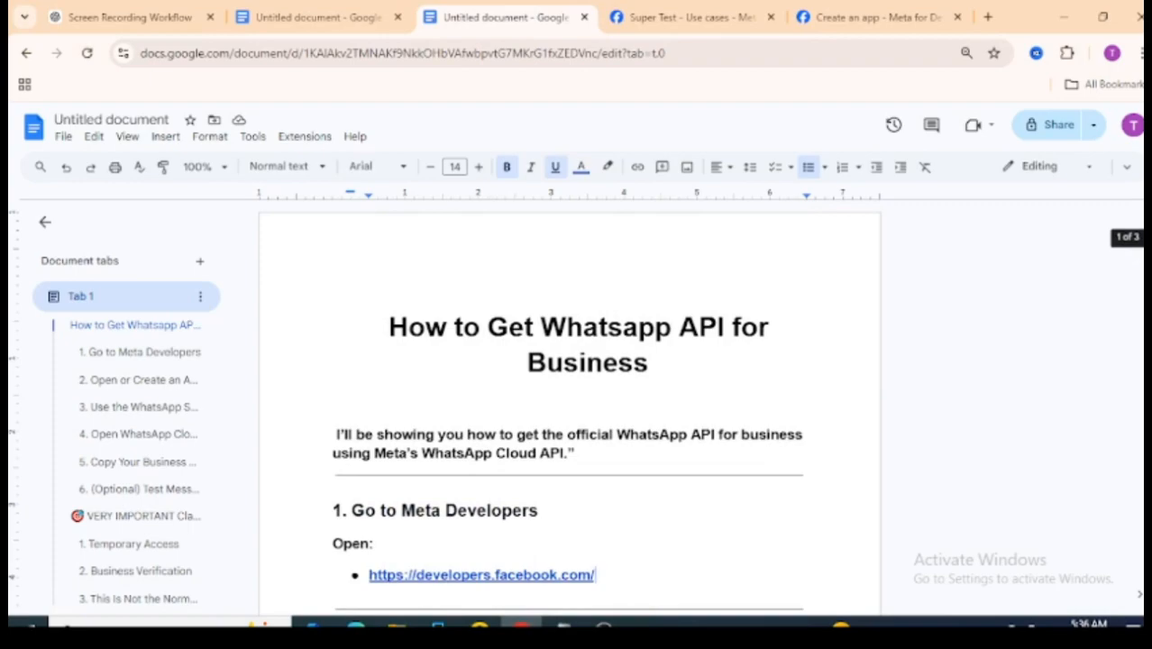
pyautogui.scroll(-5, 569, 405)
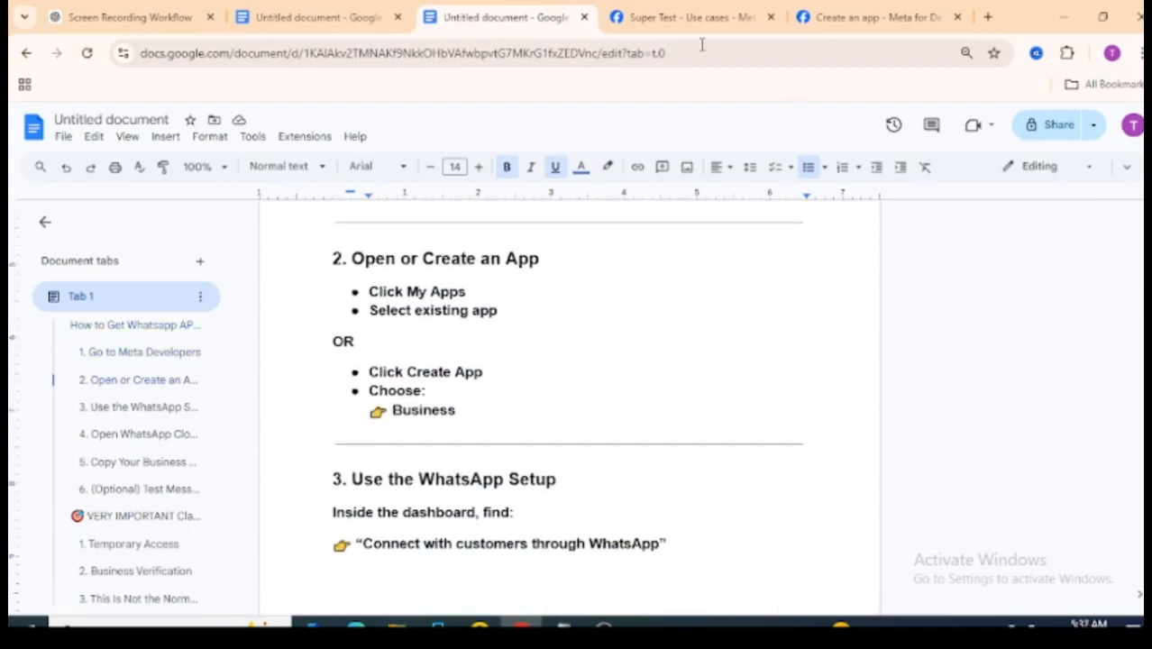
pyautogui.click(904, 8)
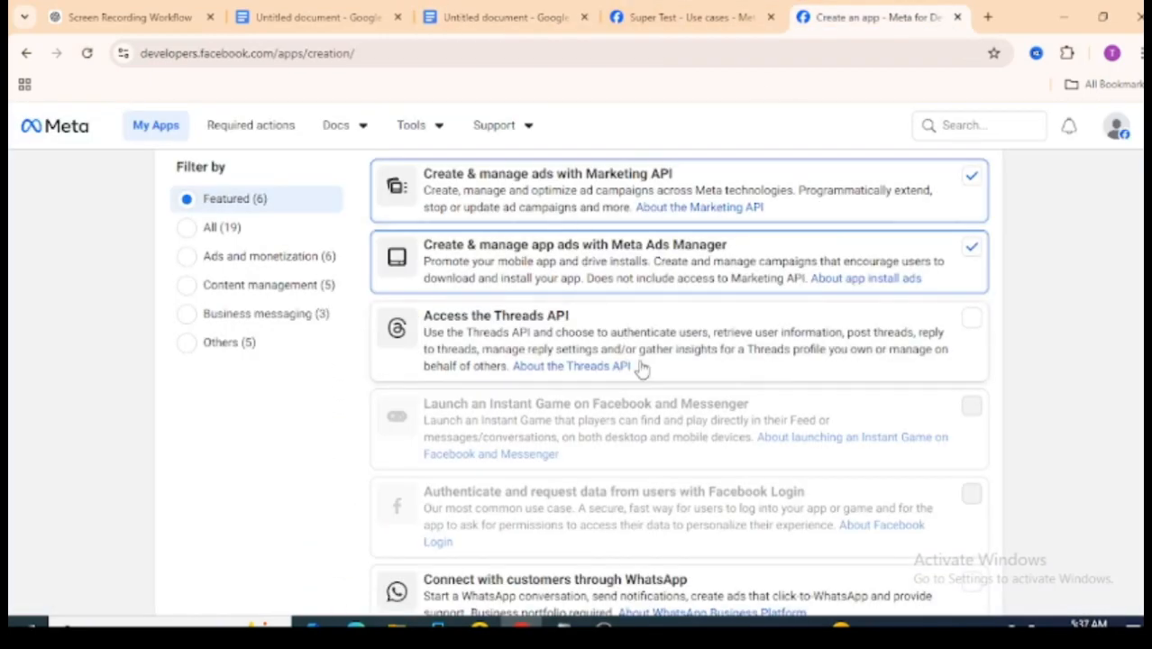
pyautogui.scroll(-2, 1073, 394)
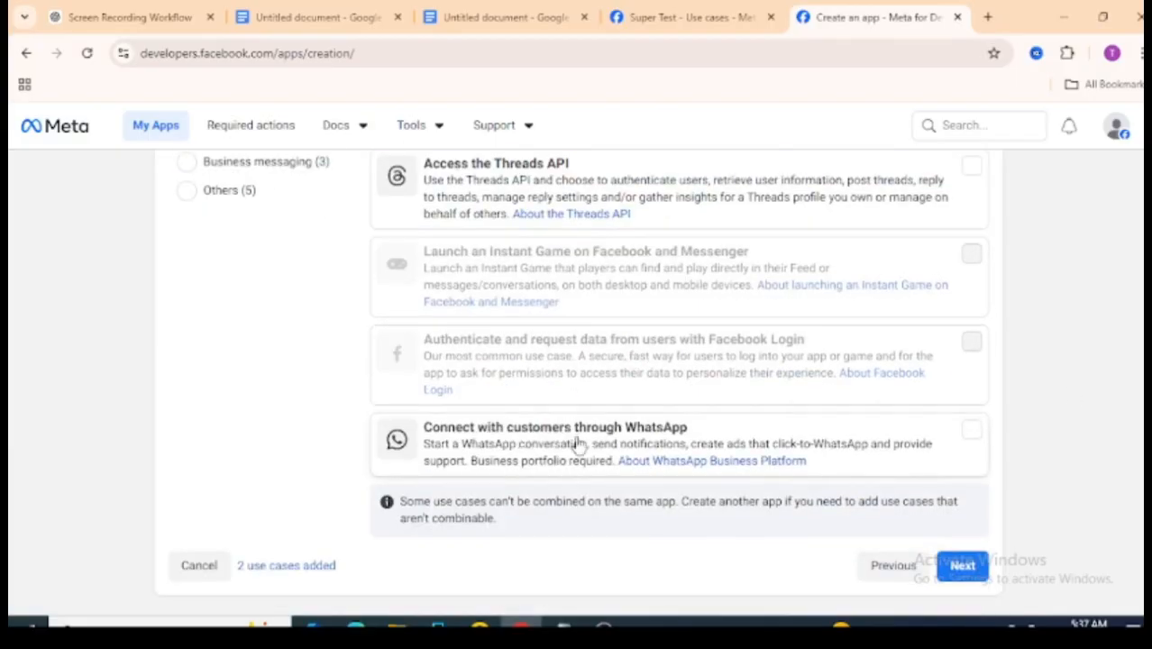
pyautogui.click(547, 443)
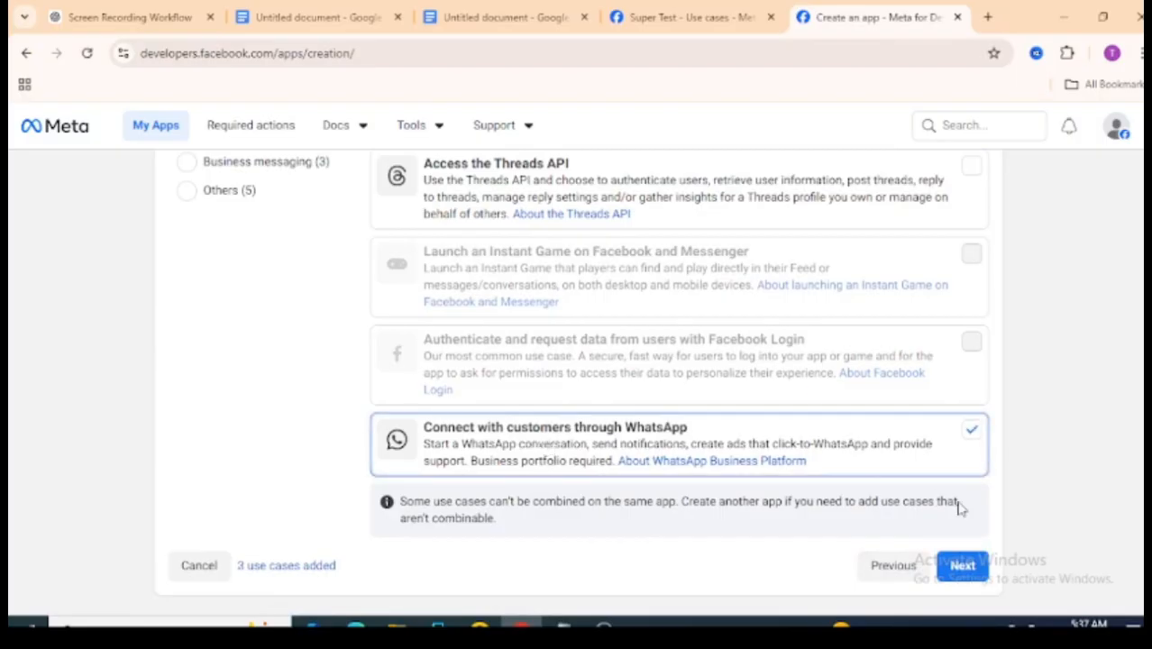
pyautogui.click(213, 564)
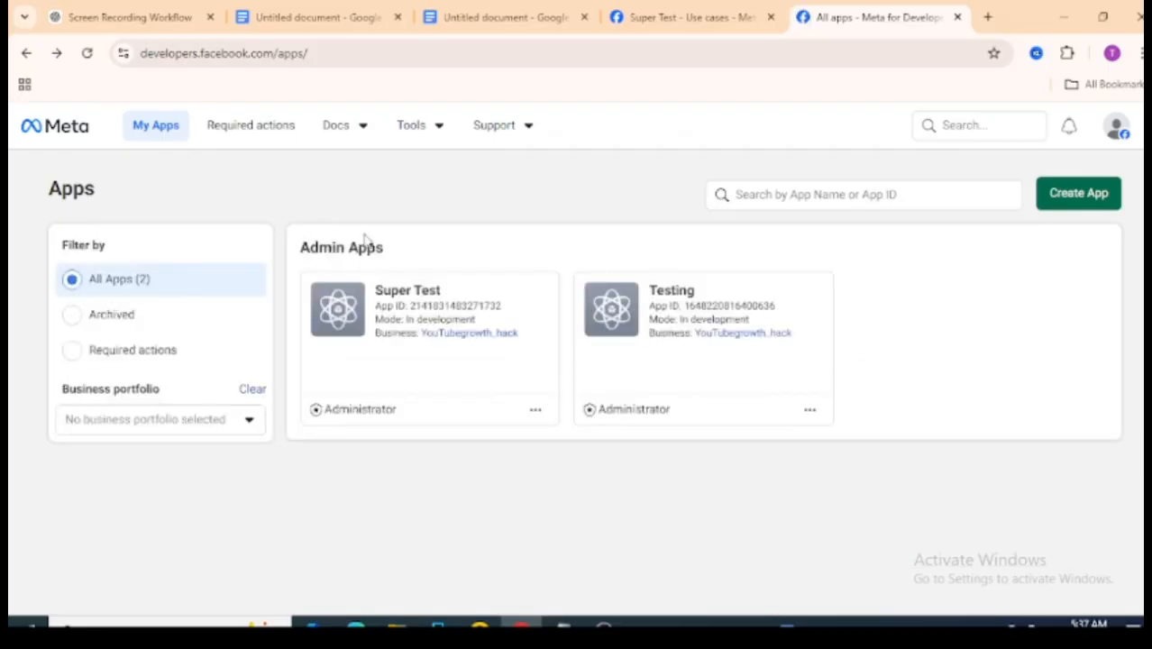
# Open the existing Super Test app and its Connect with customers through WhatsApp use case customization
pyautogui.click(389, 298)
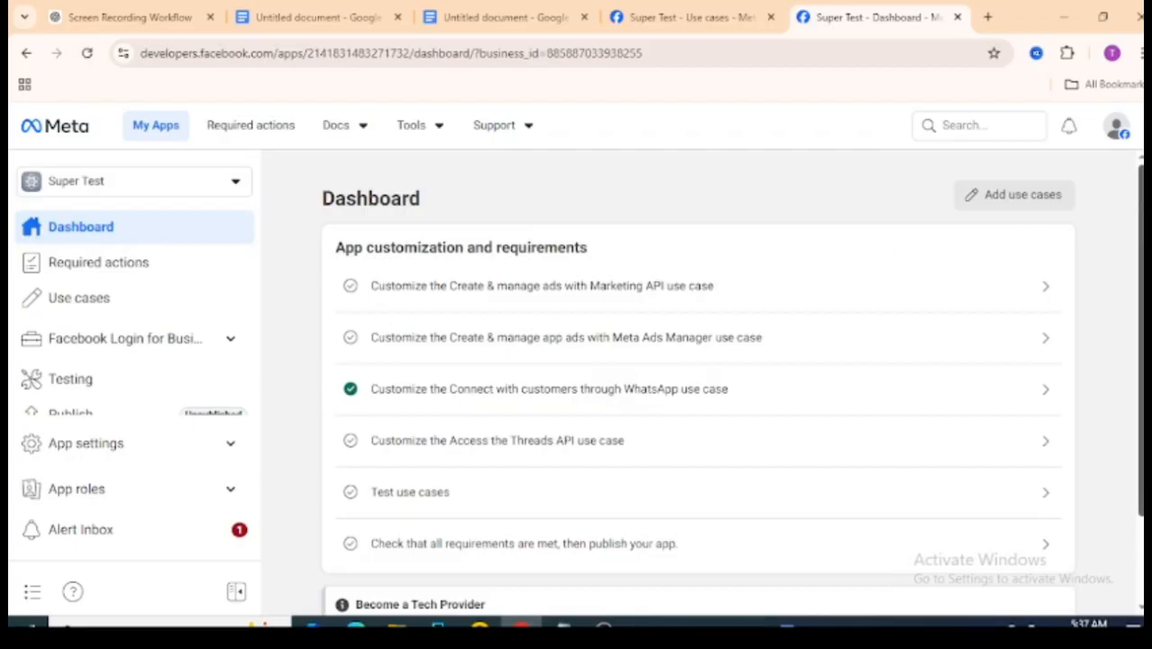
pyautogui.scroll(-1, 1138, 360)
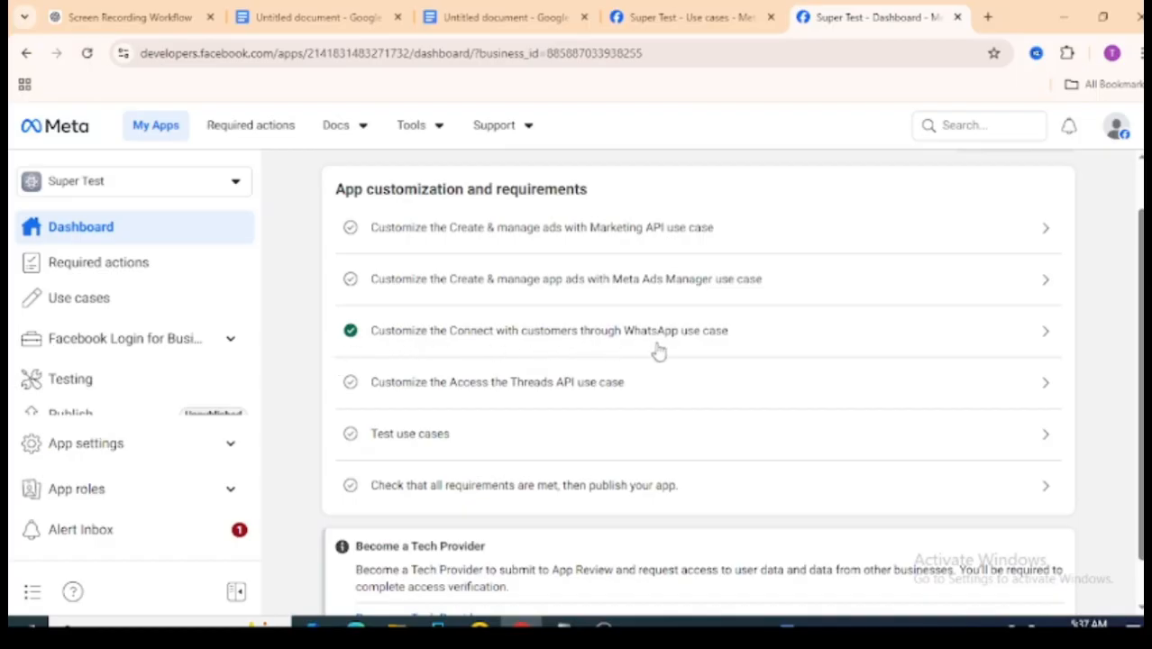
pyautogui.click(505, 337)
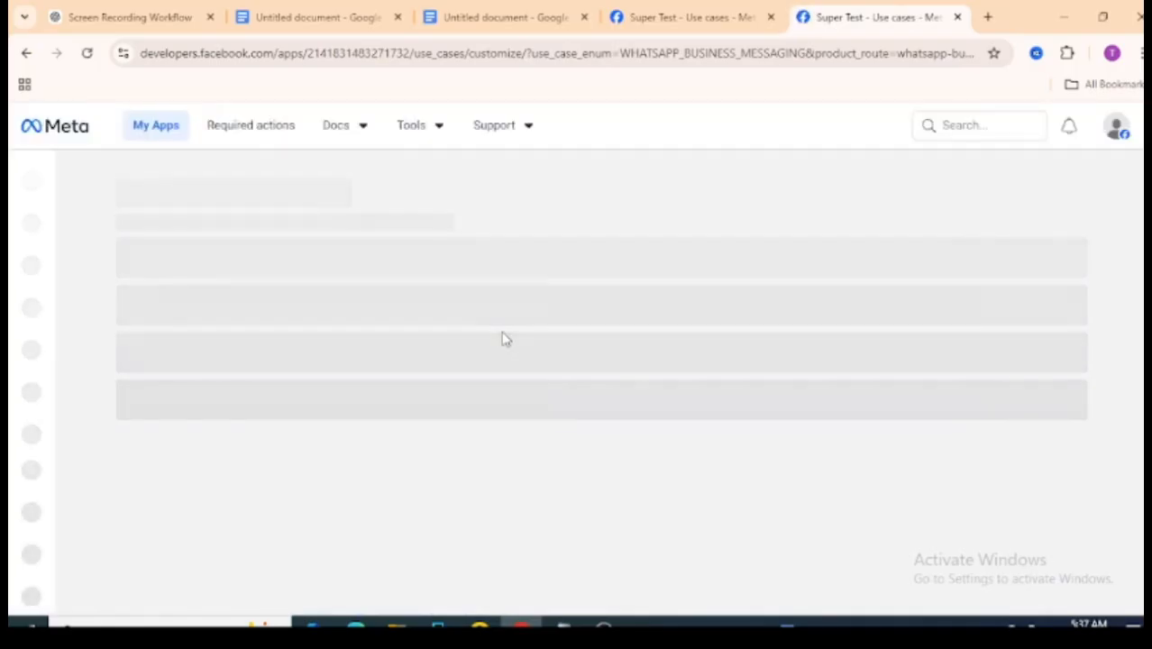
# Check the guide's WhatsApp Setup section, then open the API Setup page of Super Test's WhatsApp use case
pyautogui.click(476, 9)
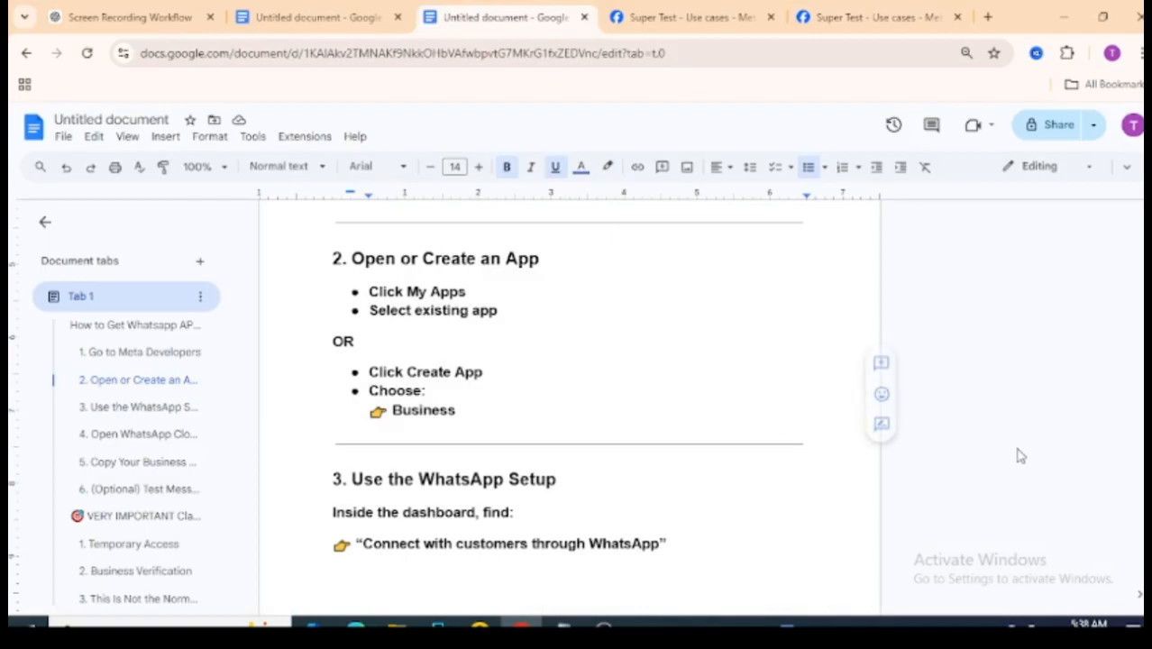
pyautogui.scroll(-5, 570, 405)
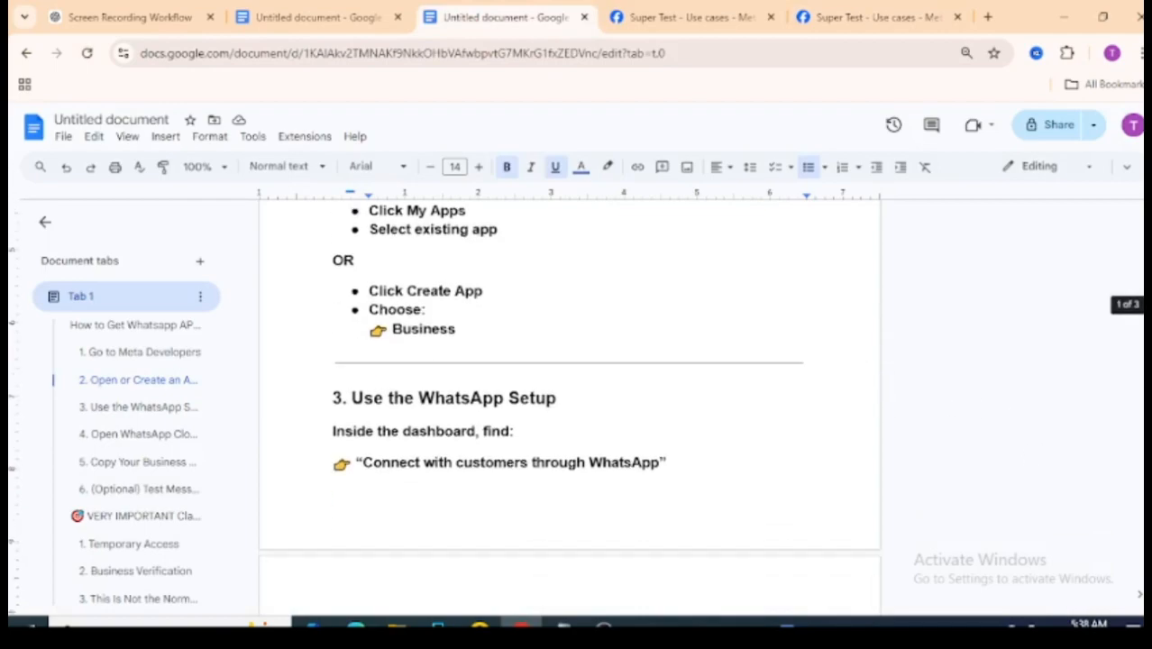
pyautogui.scroll(1, 439, 330)
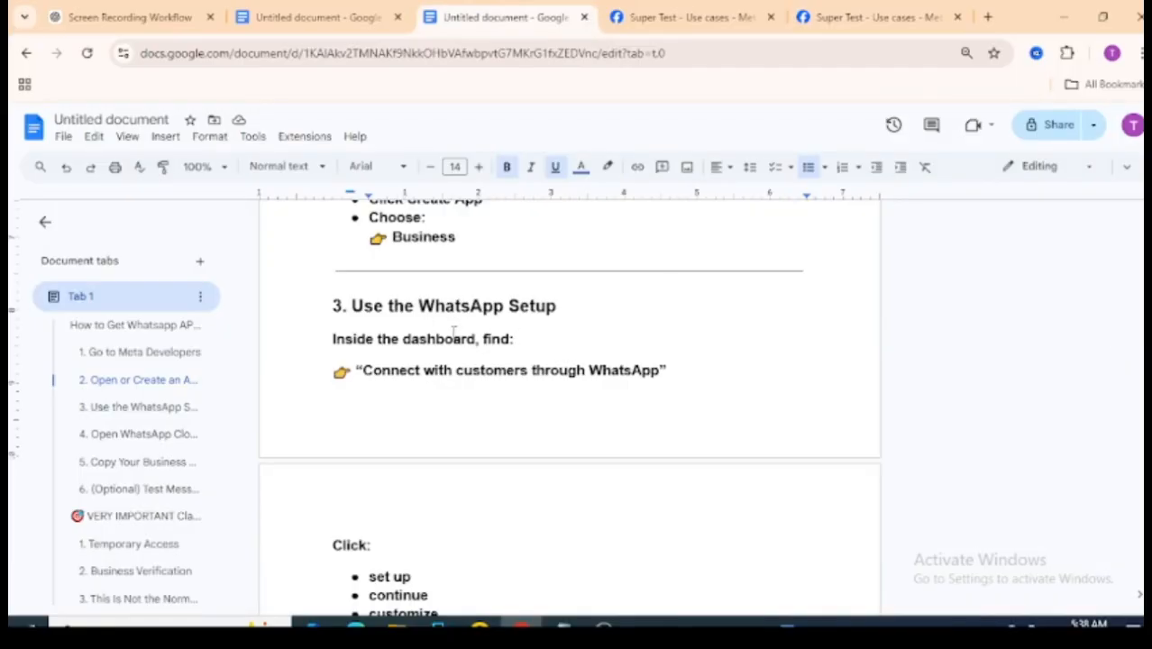
pyautogui.click(847, 17)
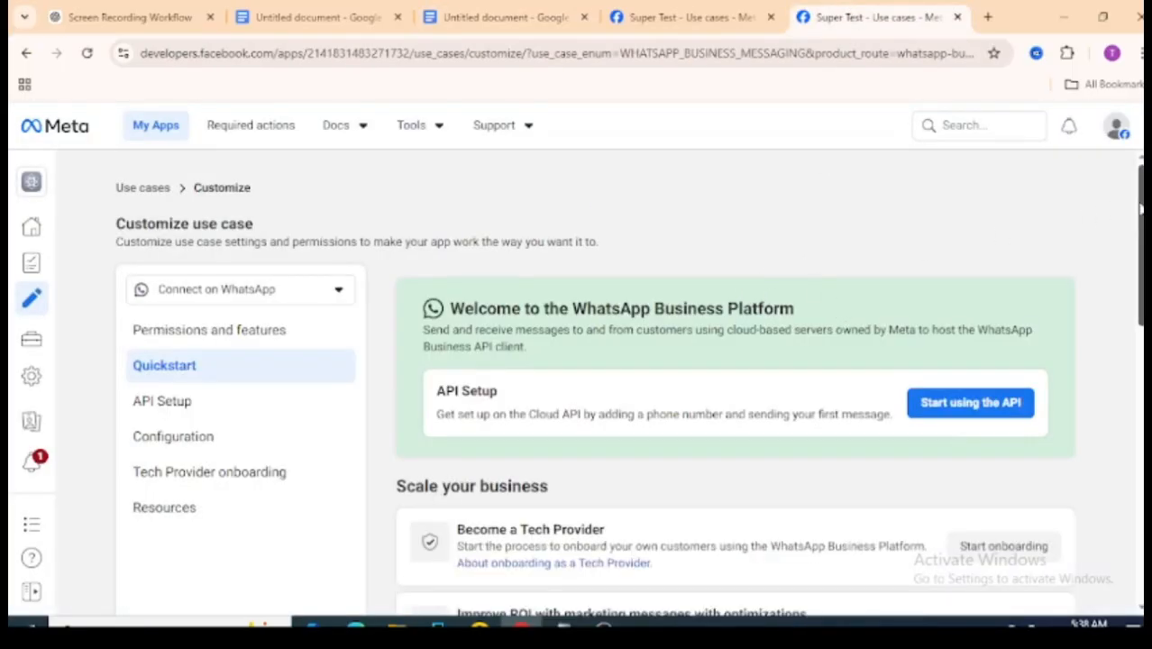
pyautogui.scroll(-1, 1139, 208)
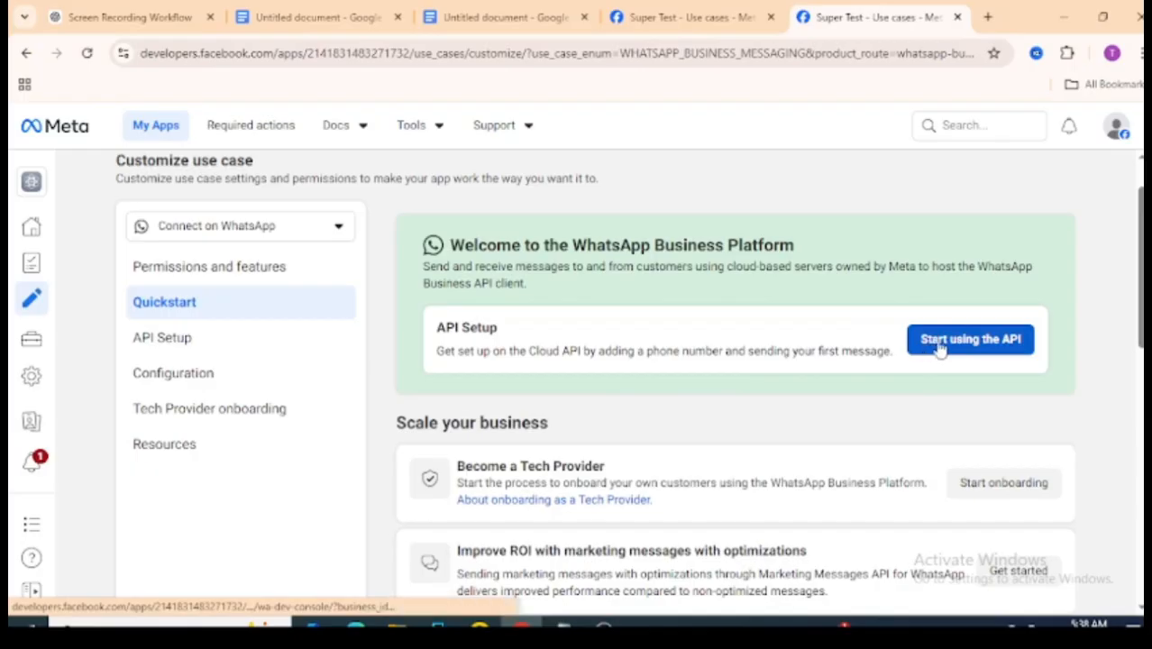
pyautogui.click(165, 347)
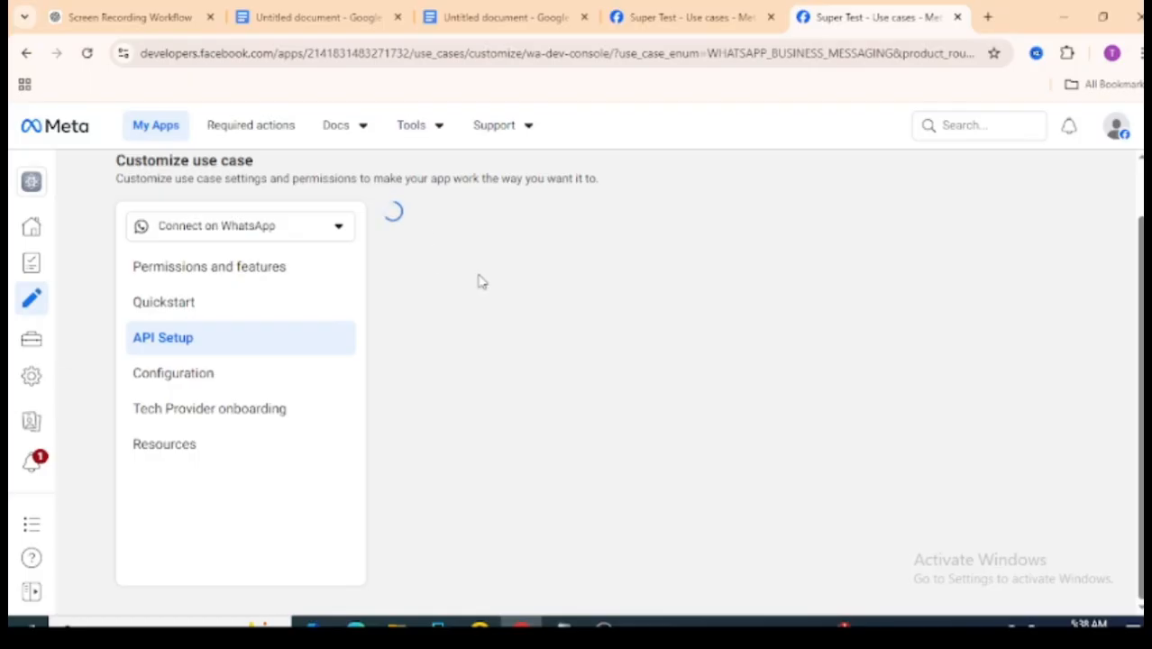
# Read the guide's WhatsApp Cloud API section, highlighting test number, temporary access token, WhatsApp Business Account ID and Phone Number ID in turn
pyautogui.click(532, 17)
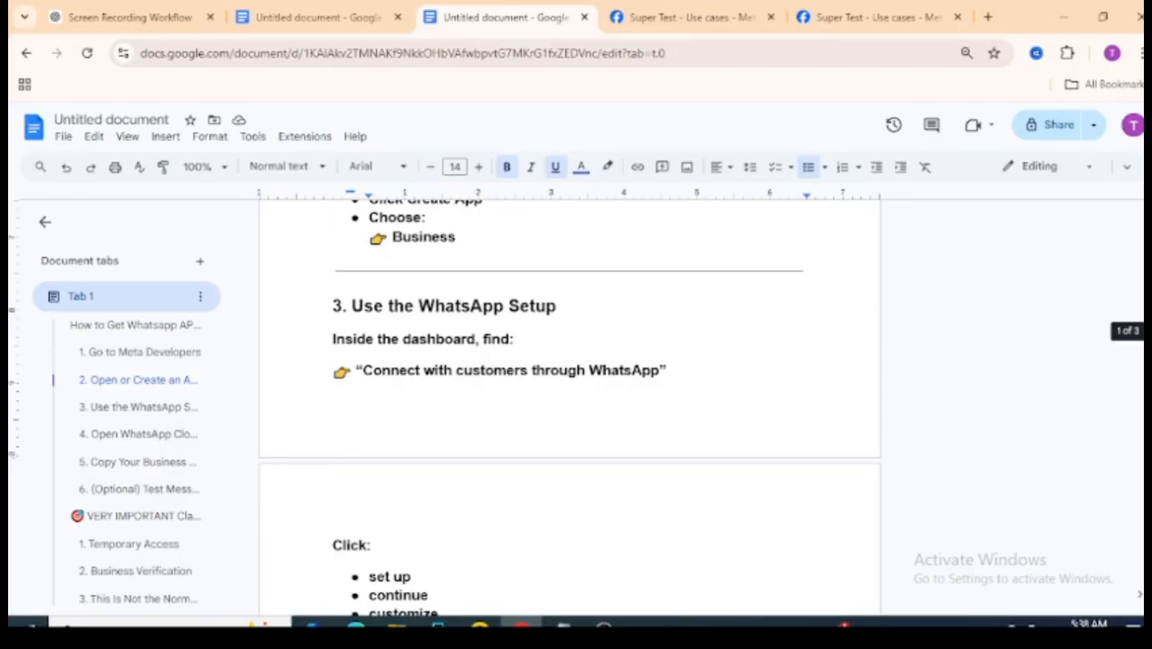
pyautogui.scroll(-5, 570, 405)
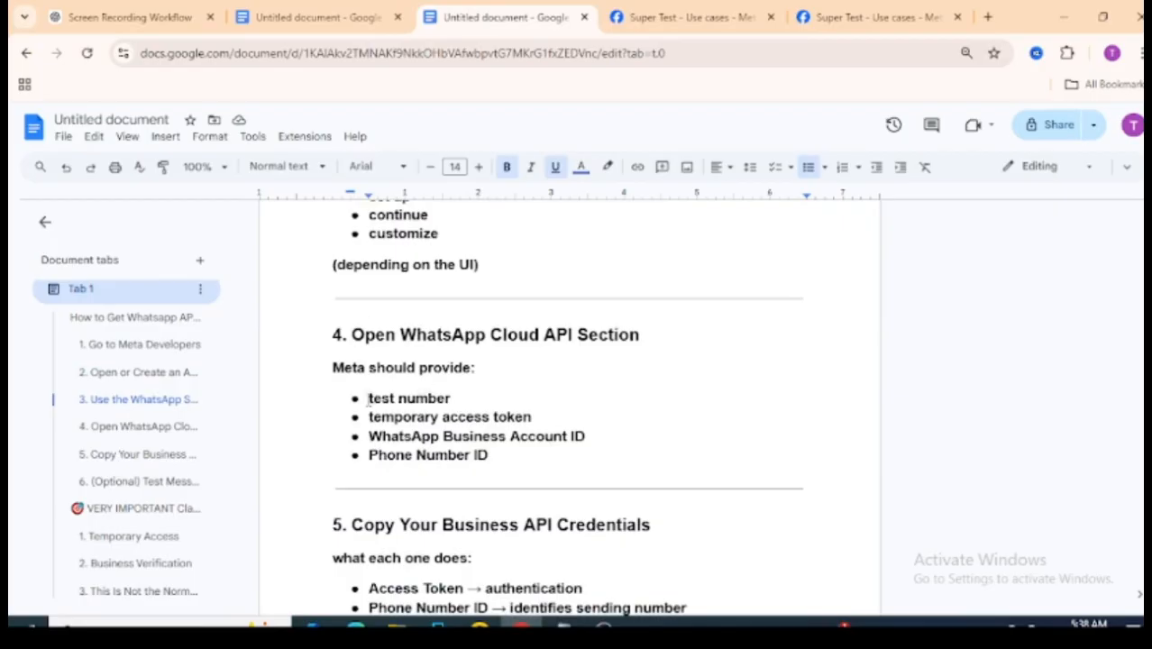
pyautogui.moveTo(368, 397); pyautogui.dragTo(460, 398)
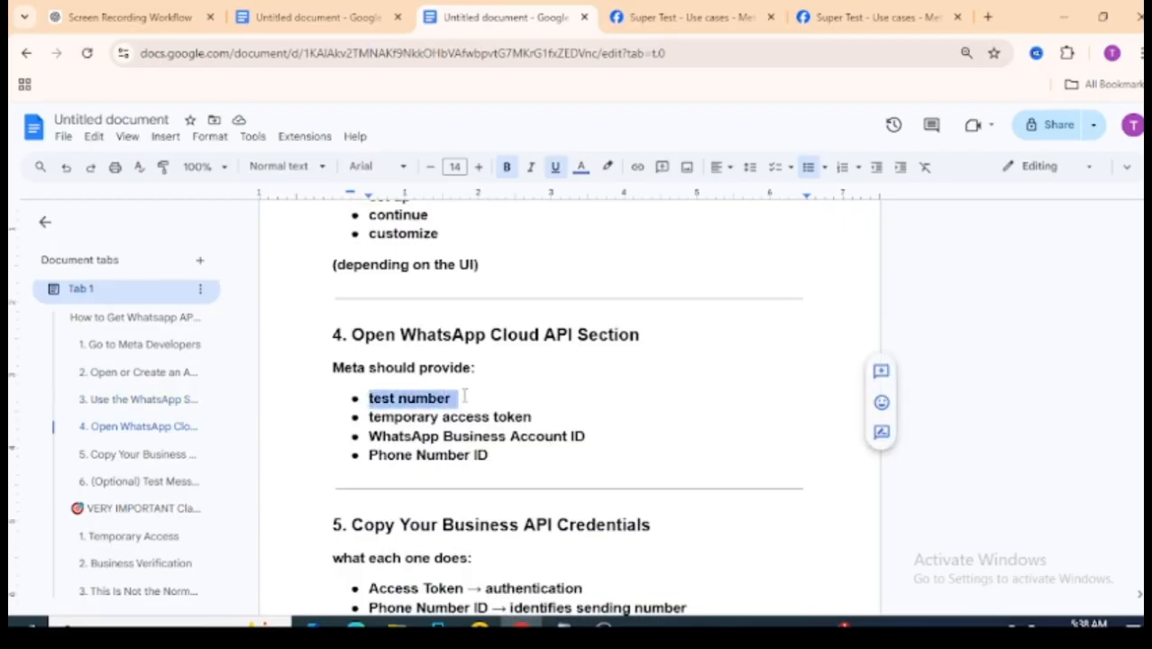
pyautogui.click(538, 417)
pyautogui.keyDown('shift'); pyautogui.click(368, 418); pyautogui.keyUp('shift')
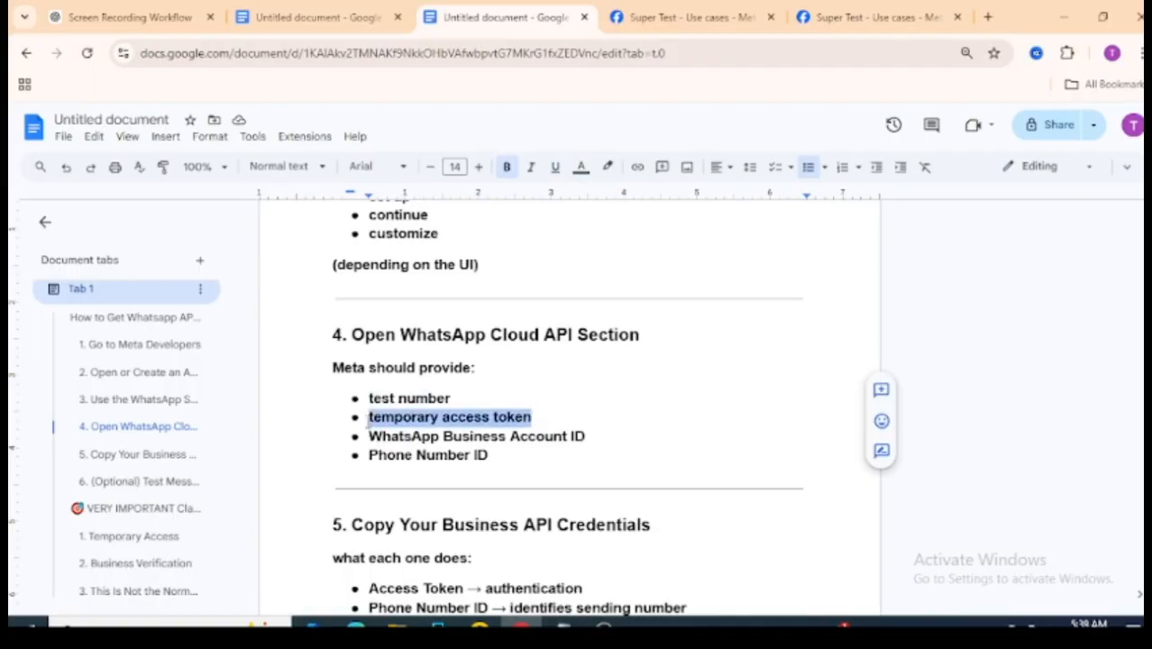
pyautogui.click(369, 437)
pyautogui.keyDown('shift'); pyautogui.click(615, 436); pyautogui.keyUp('shift')
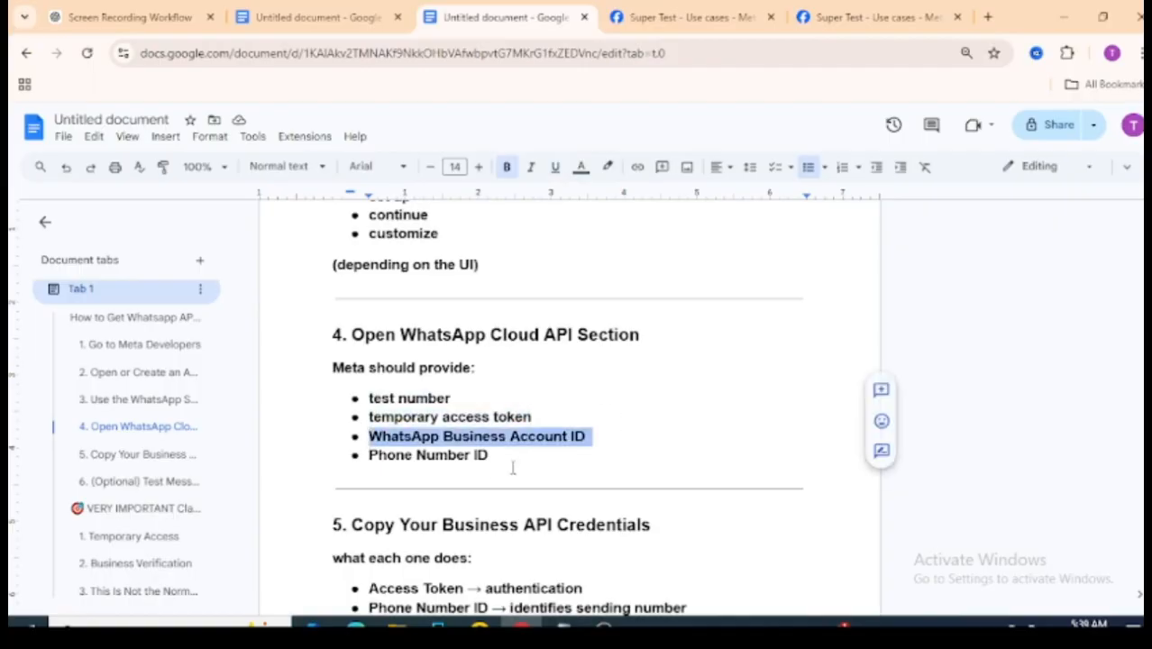
pyautogui.moveTo(491, 468); pyautogui.dragTo(368, 467)
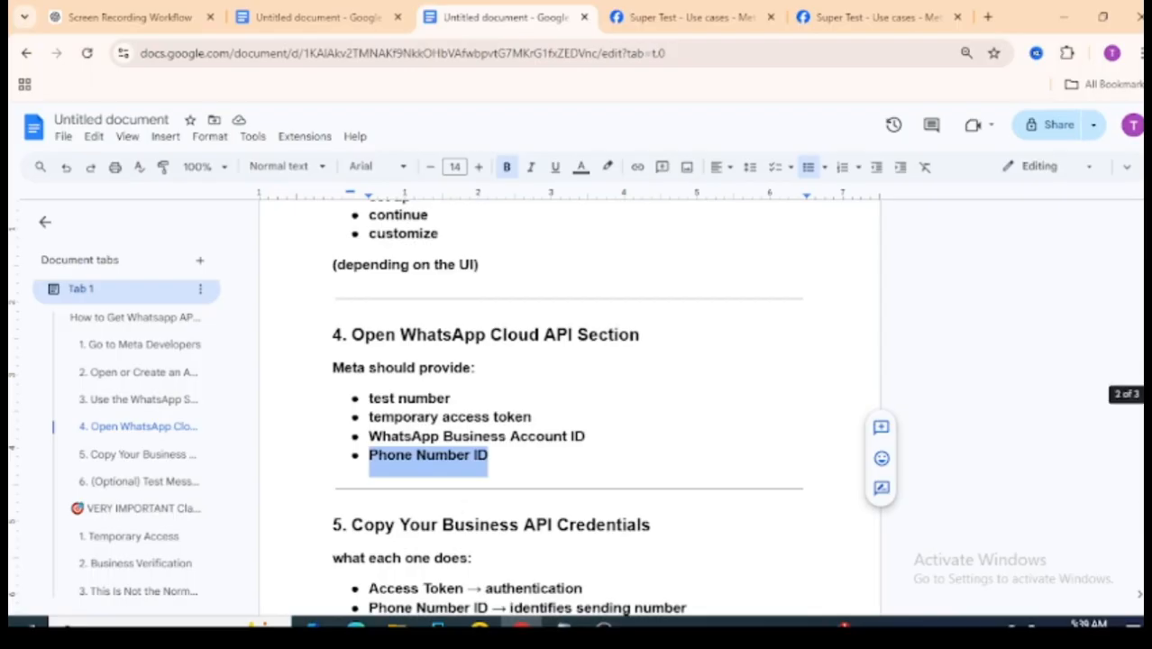
pyautogui.moveTo(1142, 394); pyautogui.dragTo(1143, 393)
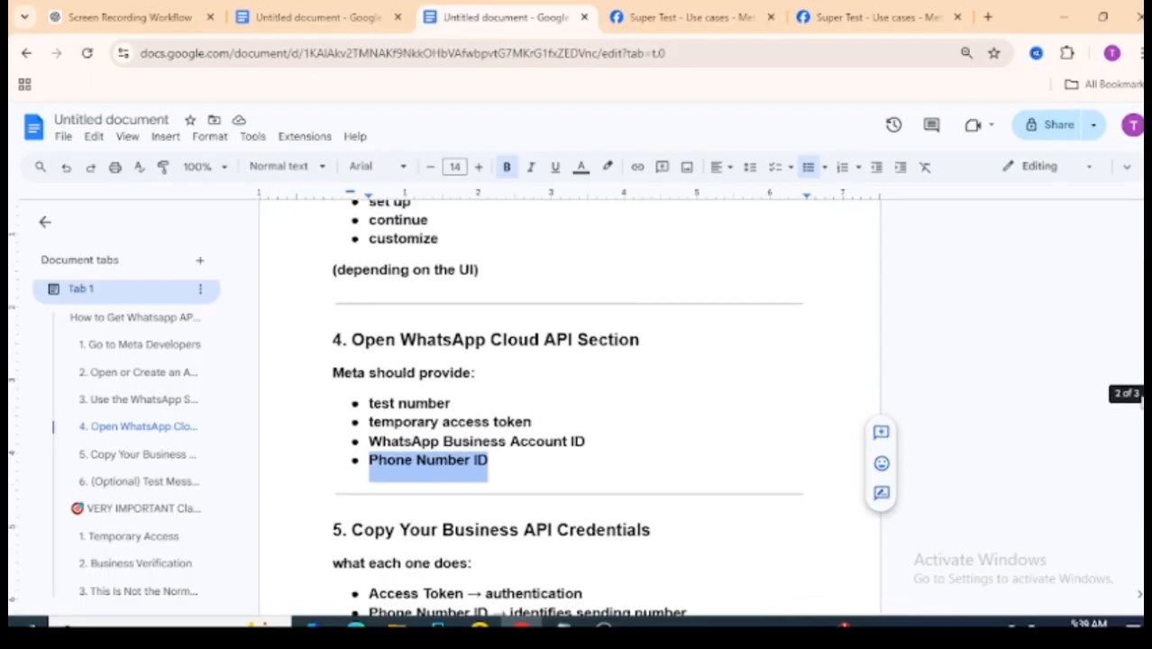
# Examine the Super Test app's API Setup page for the access token, WhatsApp Business Account ID, recipient field and remaining setup steps
pyautogui.click(876, 17)
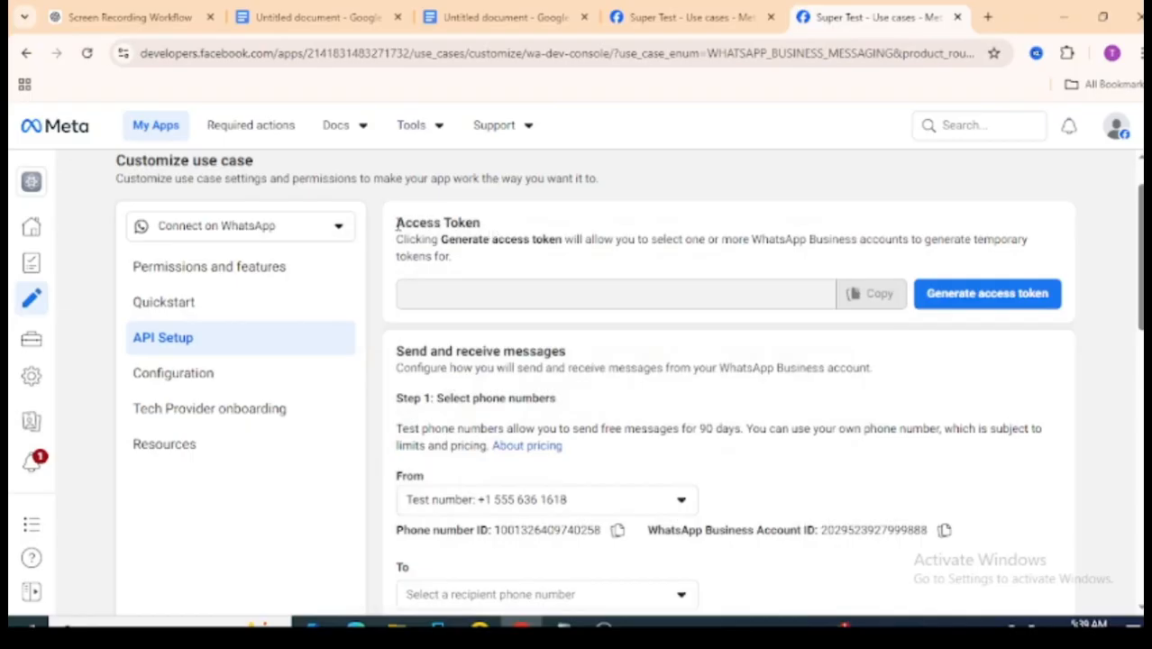
pyautogui.moveTo(397, 226); pyautogui.dragTo(489, 226)
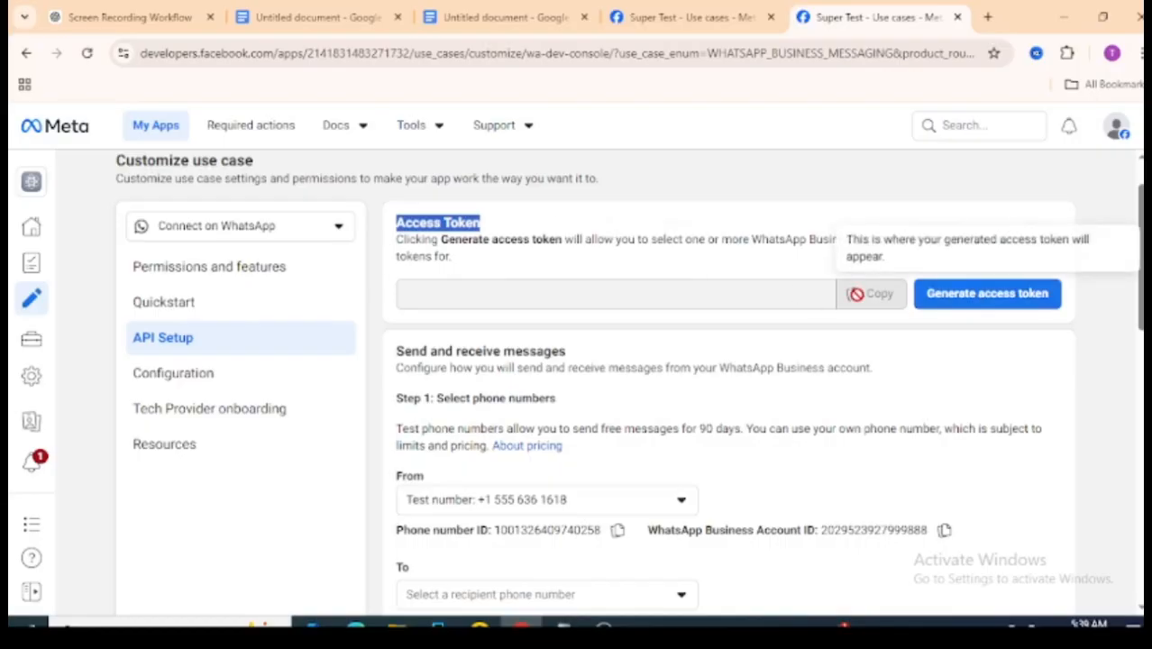
pyautogui.scroll(-3, 806, 254)
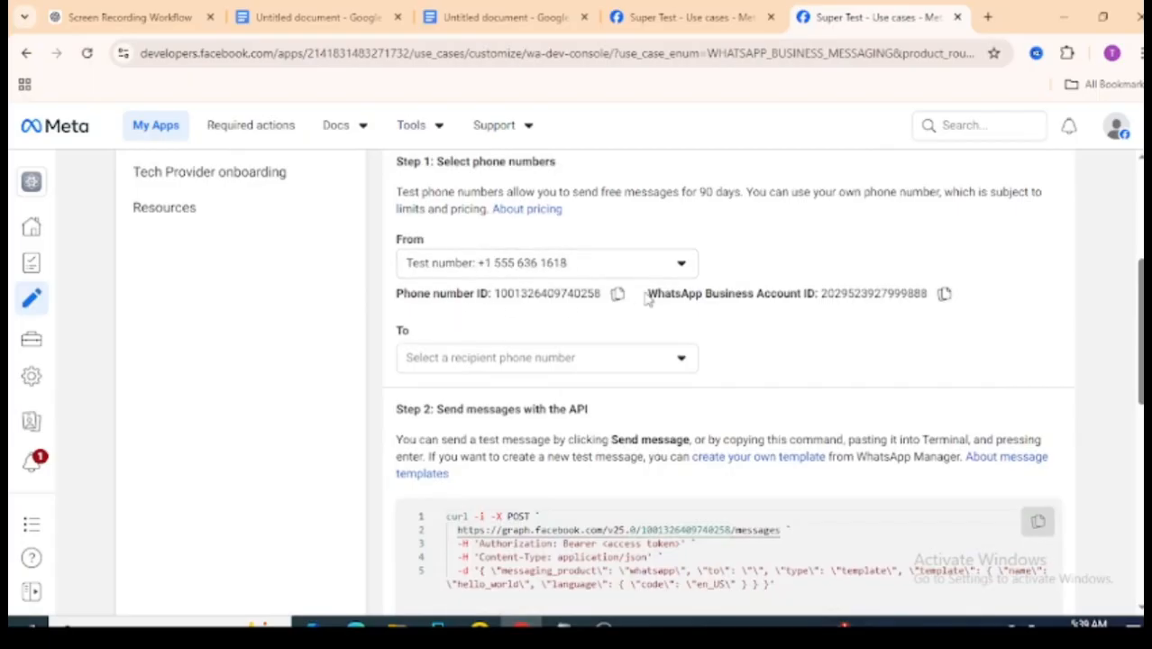
pyautogui.moveTo(647, 294); pyautogui.dragTo(930, 296)
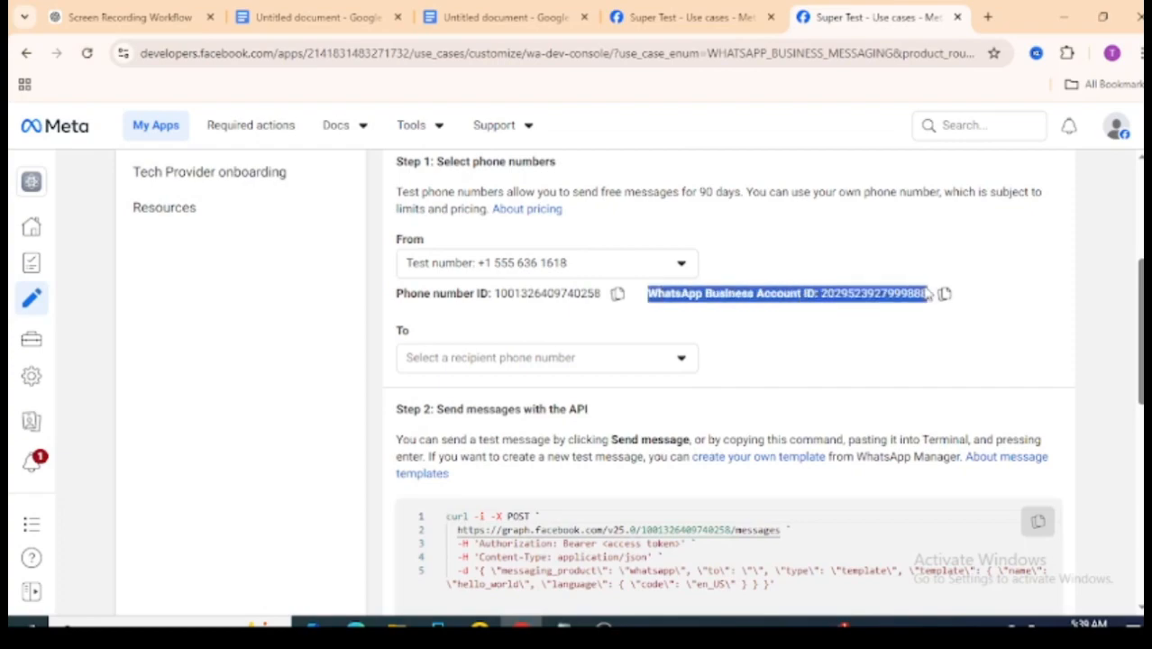
pyautogui.click(805, 353)
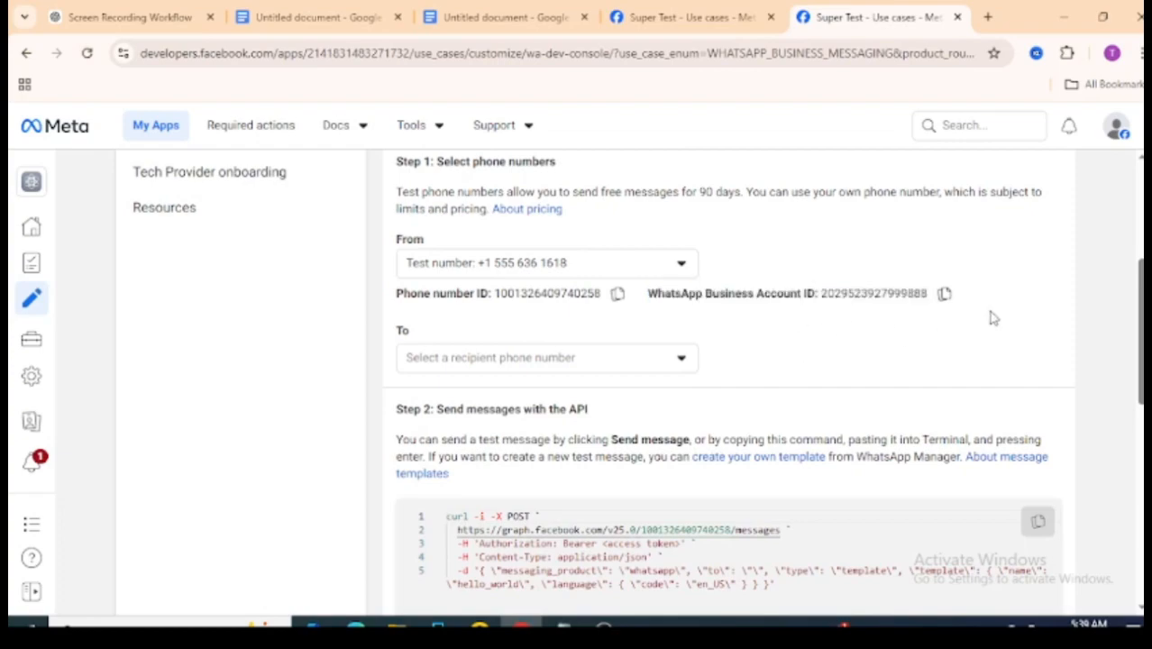
pyautogui.click(633, 368)
pyautogui.click(632, 368)
pyautogui.moveTo(1141, 281); pyautogui.dragTo(1135, 443)
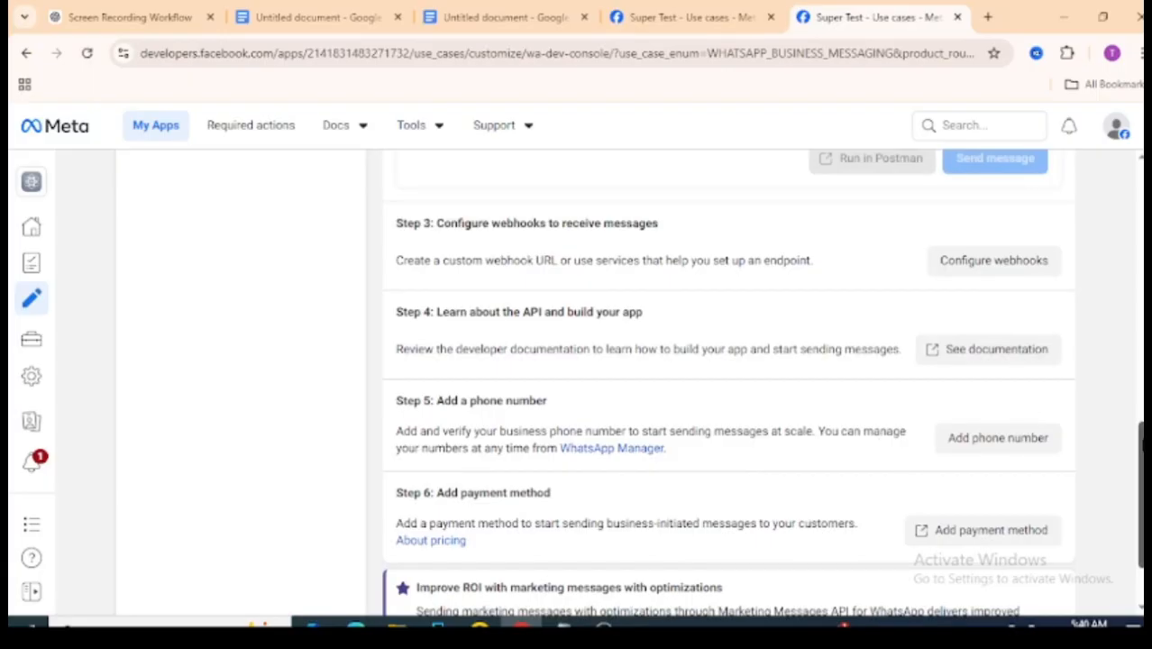
pyautogui.moveTo(1143, 447); pyautogui.dragTo(1143, 234)
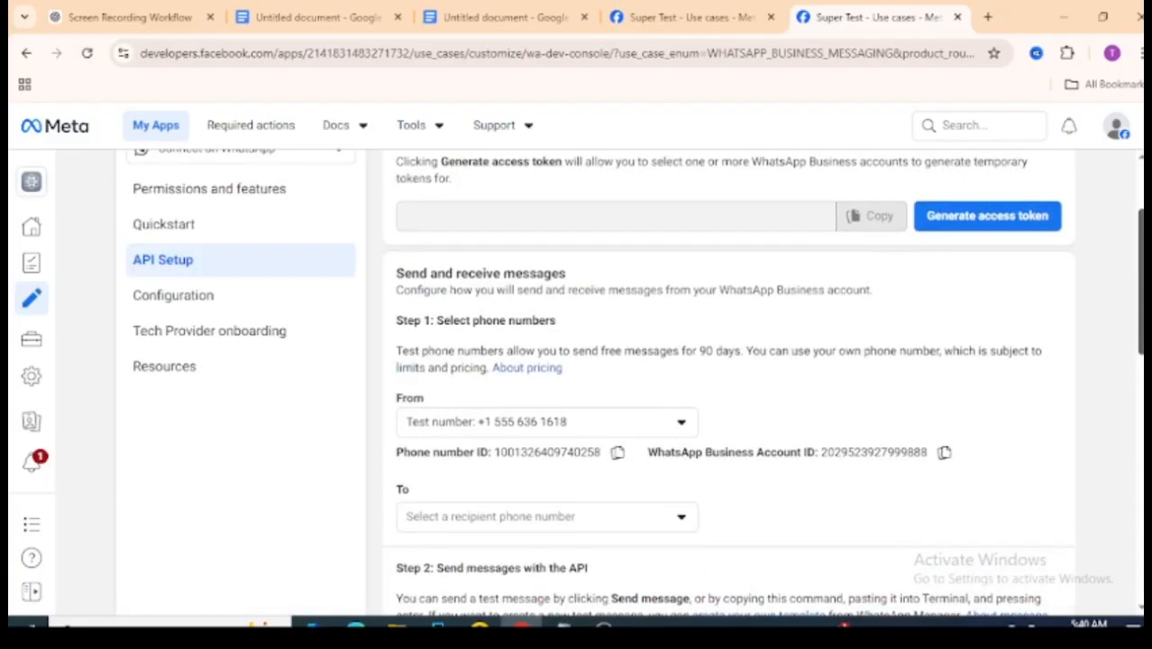
pyautogui.scroll(2, 1142, 233)
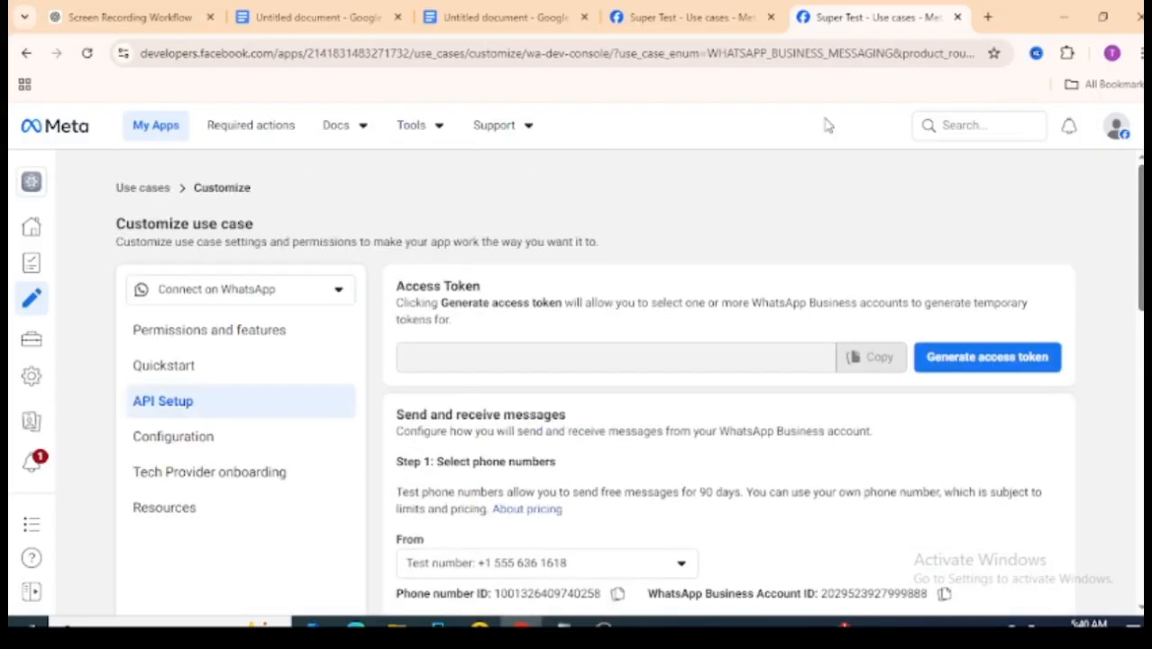
# Open the WhatsApp use case's Quickstart page and review its business scaling and WhatsApp Business options
pyautogui.click(213, 378)
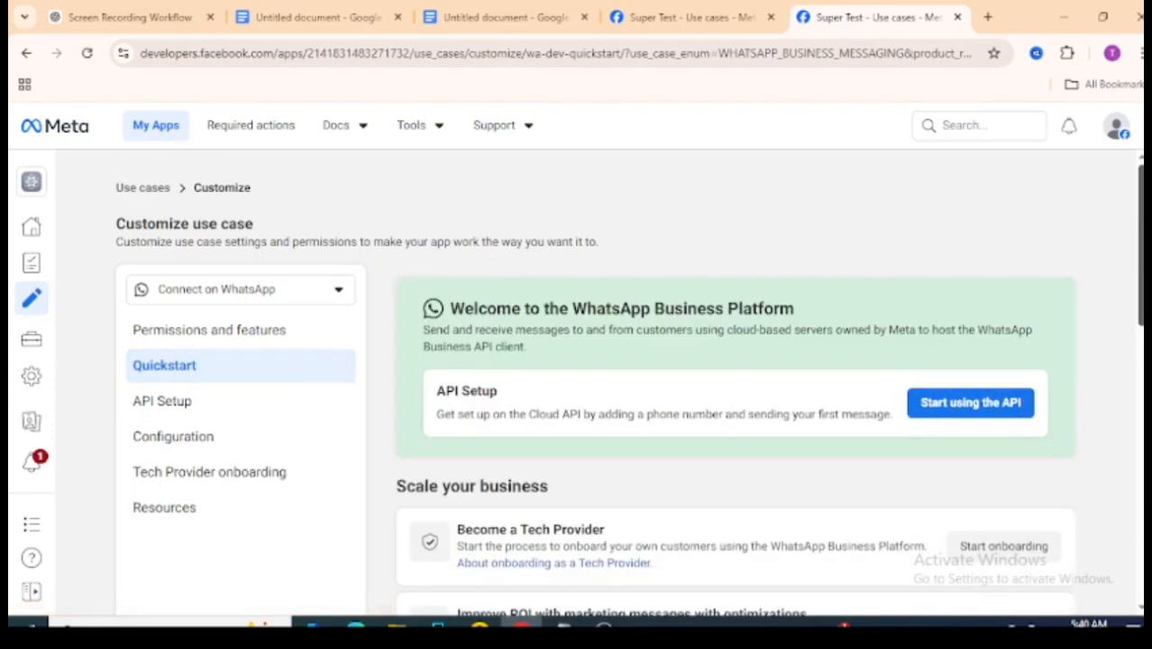
pyautogui.scroll(-5, 736, 379)
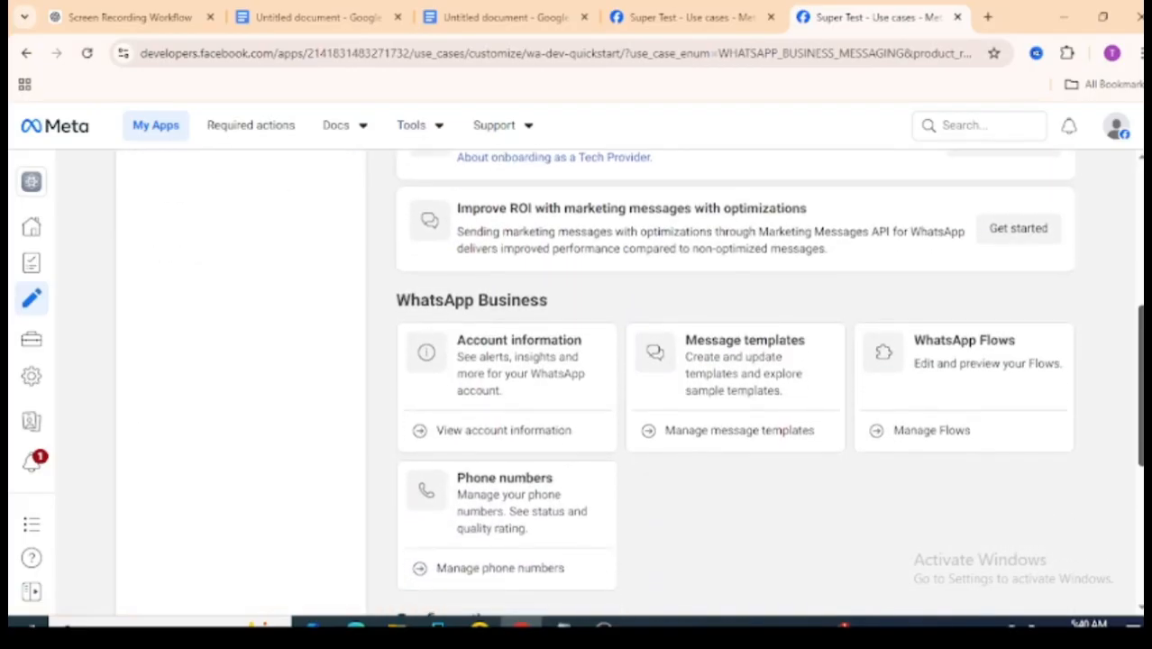
pyautogui.moveTo(1141, 386); pyautogui.dragTo(1141, 220)
# Read the guide's Business API Credentials and optional Test Messaging sections, highlighting each credential's purpose and the Test Messaging heading
pyautogui.click(538, 22)
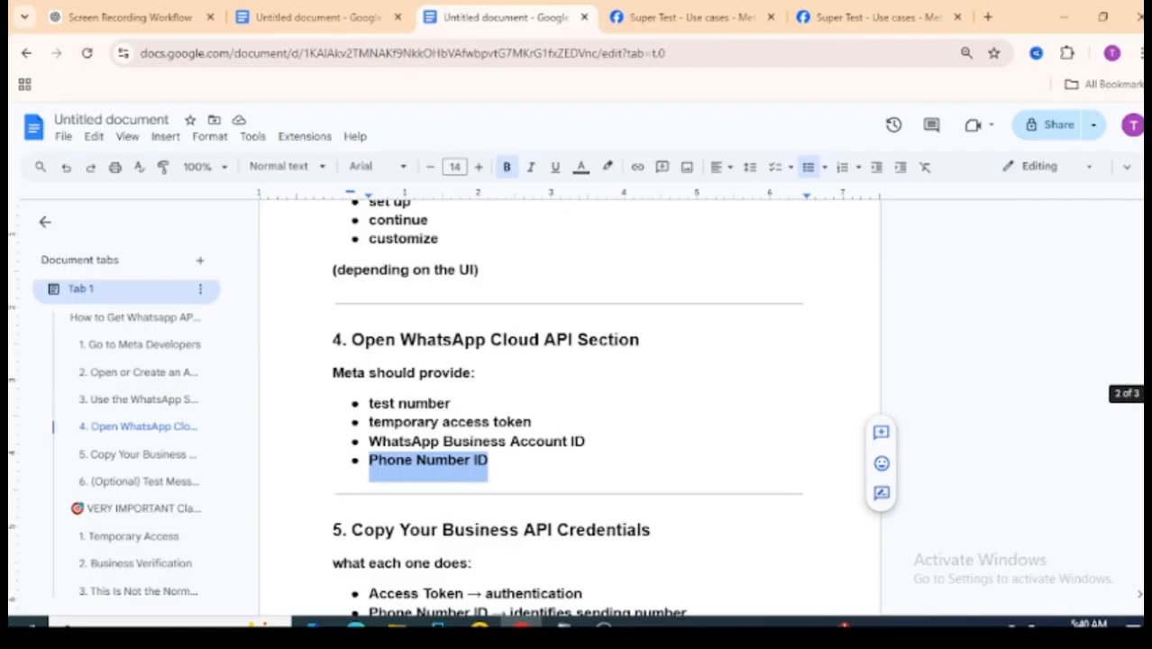
pyautogui.moveTo(1141, 392); pyautogui.dragTo(1142, 449)
pyautogui.scroll(2, 498, 275)
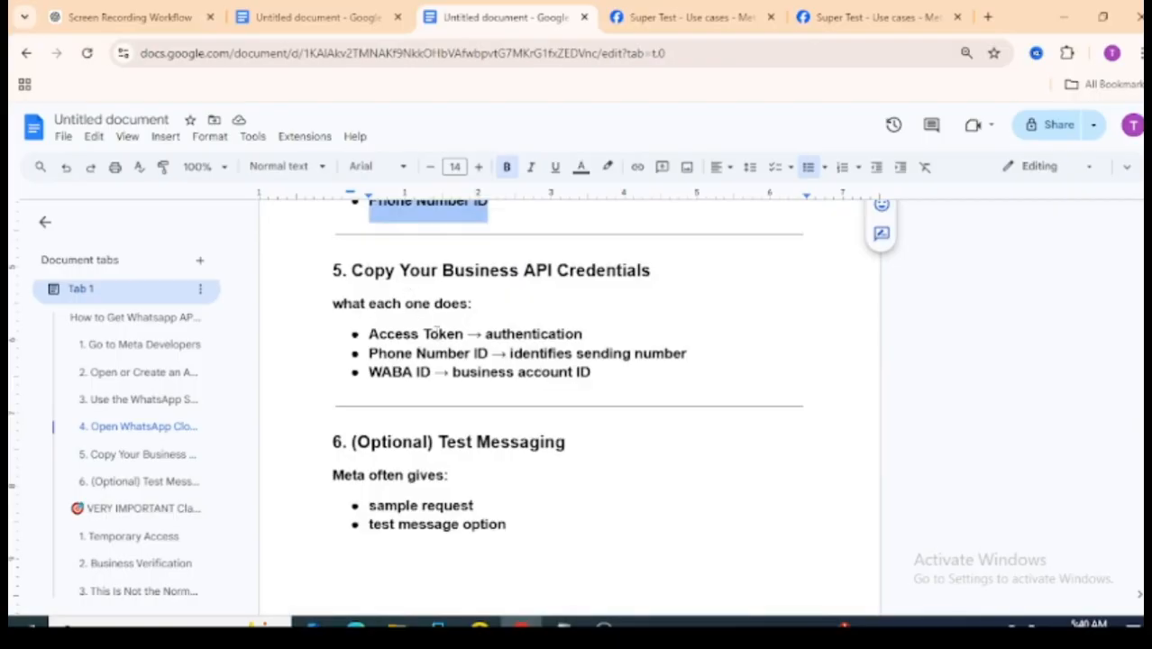
pyautogui.moveTo(365, 334); pyautogui.dragTo(586, 332)
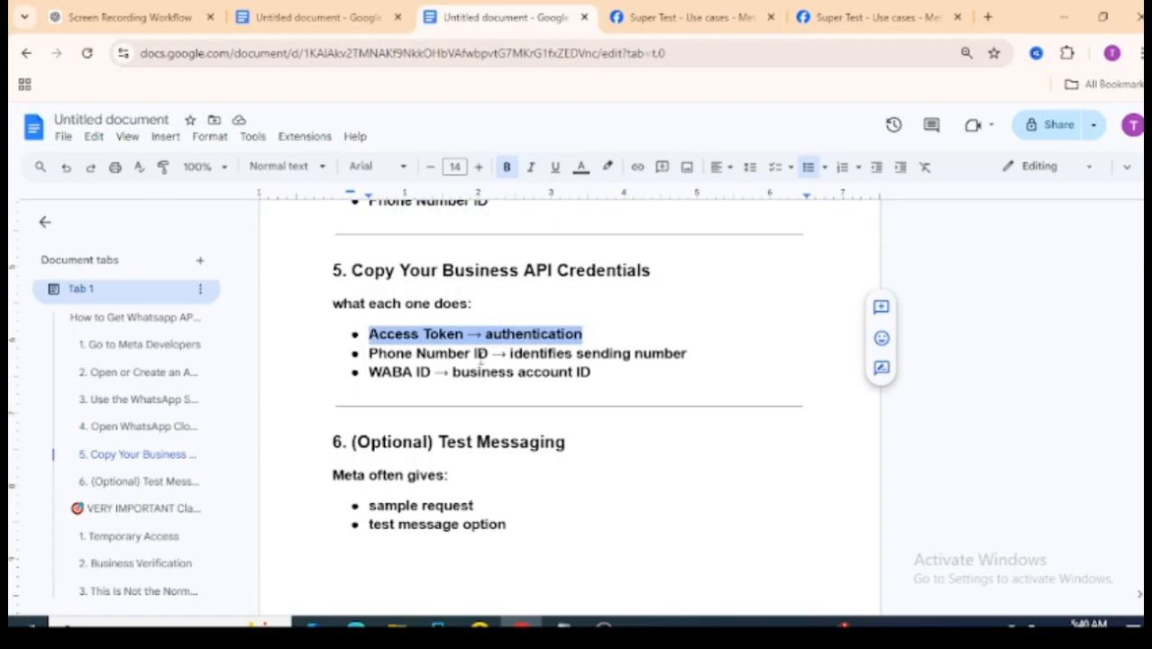
pyautogui.moveTo(511, 354); pyautogui.dragTo(697, 357)
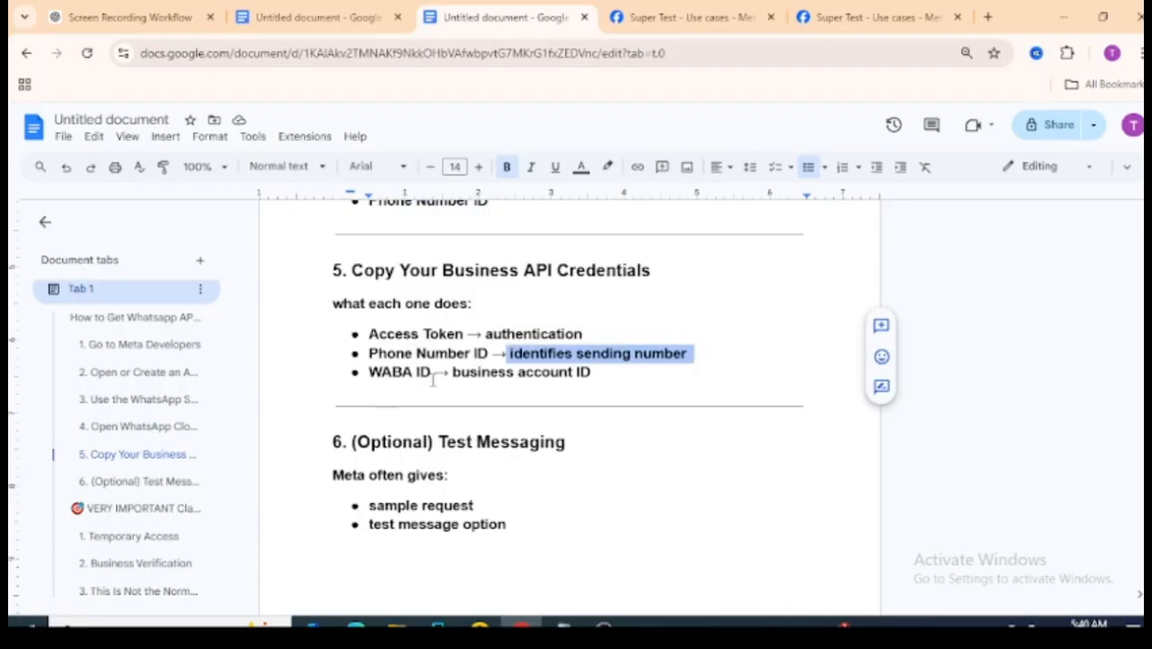
pyautogui.moveTo(451, 372); pyautogui.dragTo(613, 366)
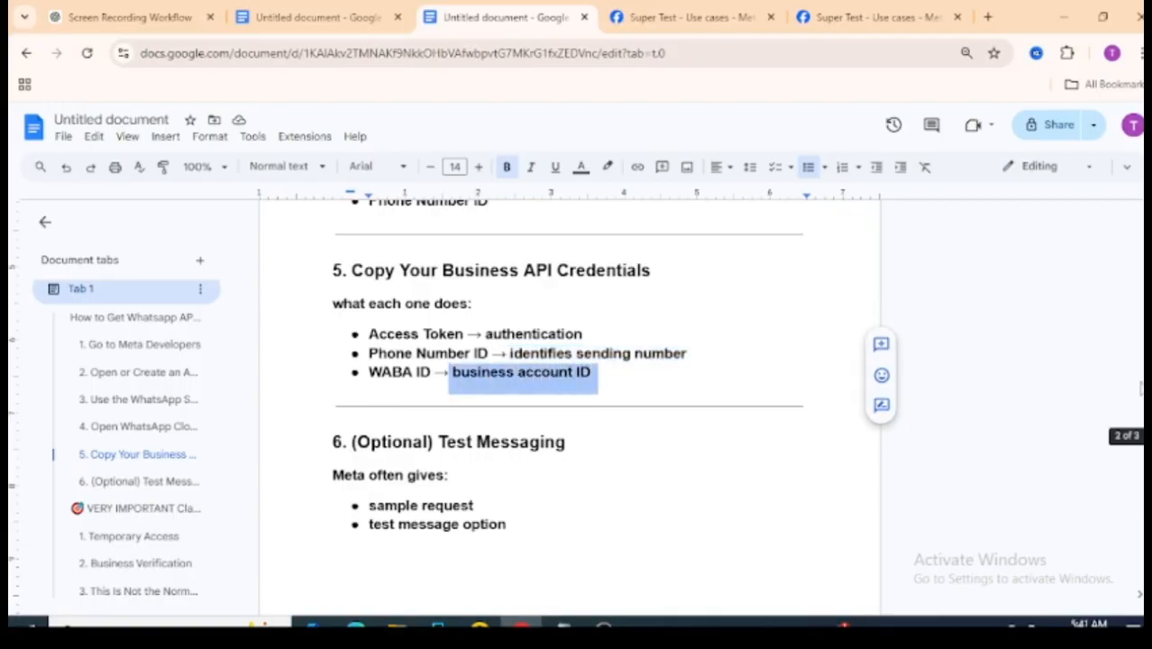
pyautogui.scroll(-3, 454, 416)
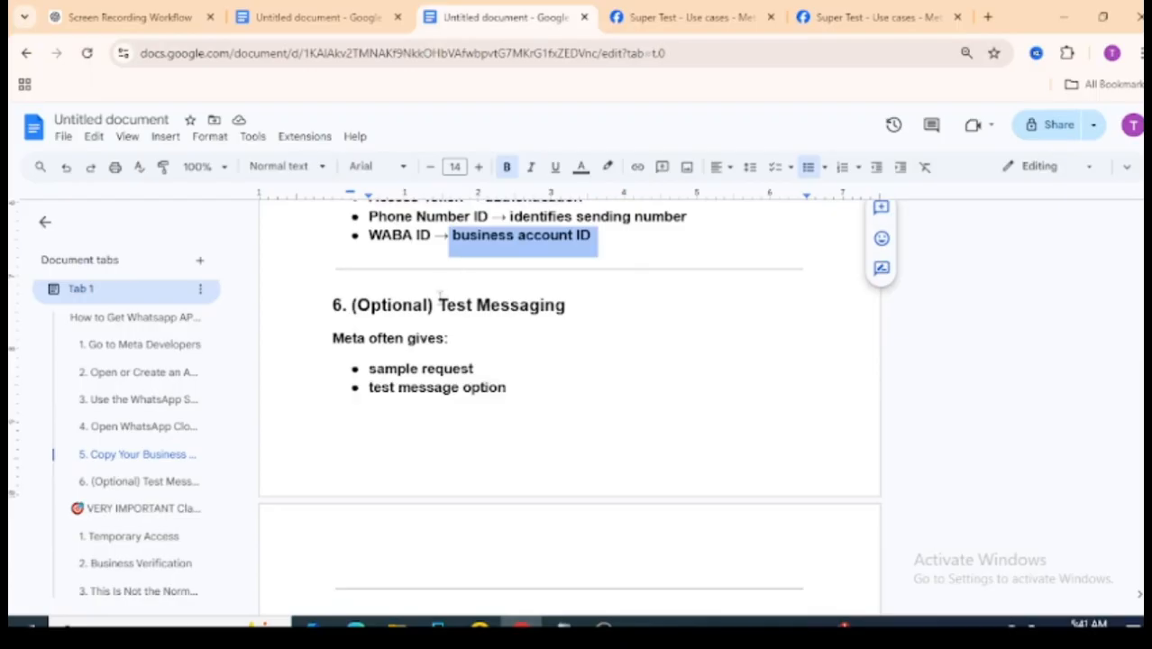
pyautogui.moveTo(439, 302); pyautogui.dragTo(577, 305)
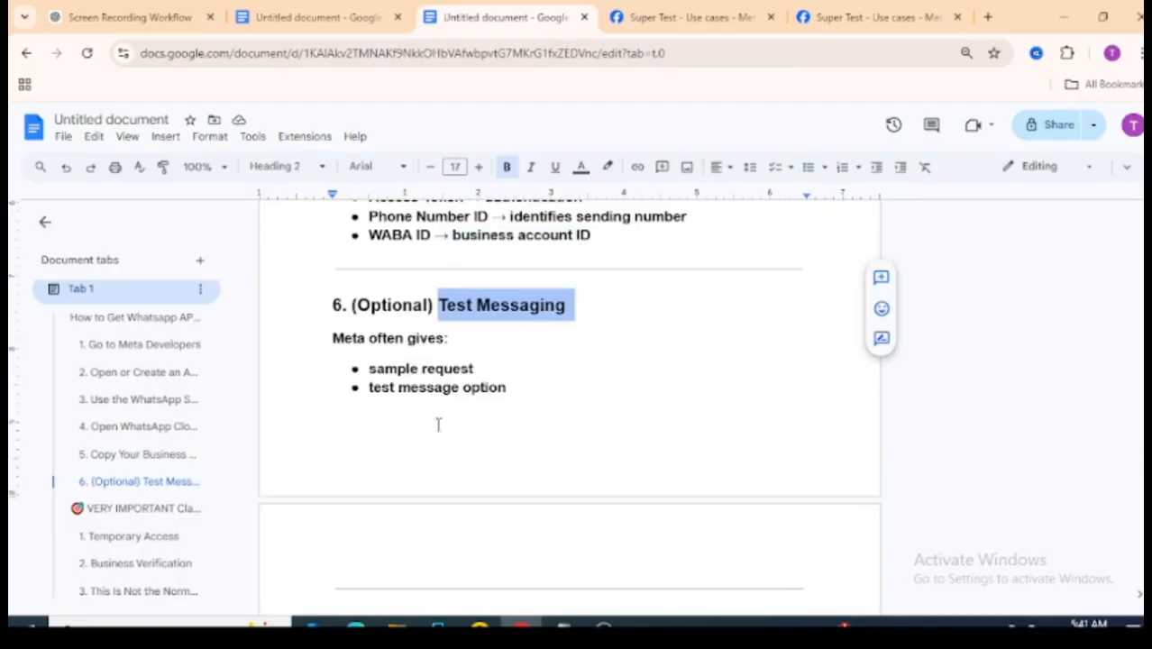
# Return to the Super Test app and switch its WhatsApp use case from Quickstart back to API Setup
pyautogui.click(858, 16)
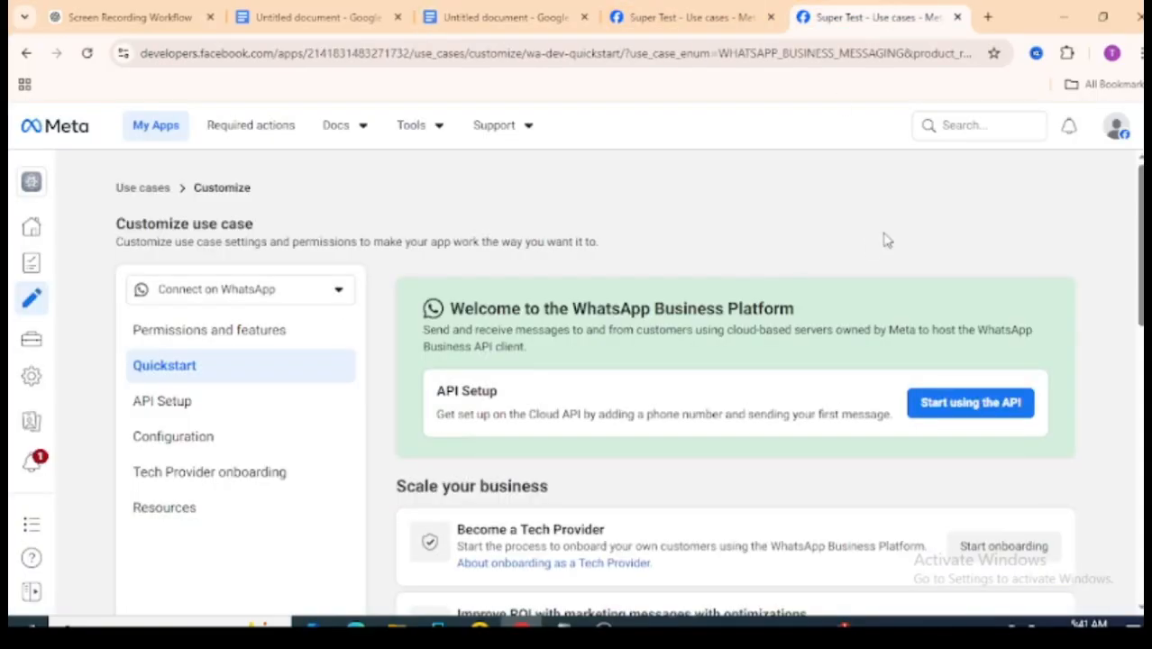
pyautogui.click(236, 405)
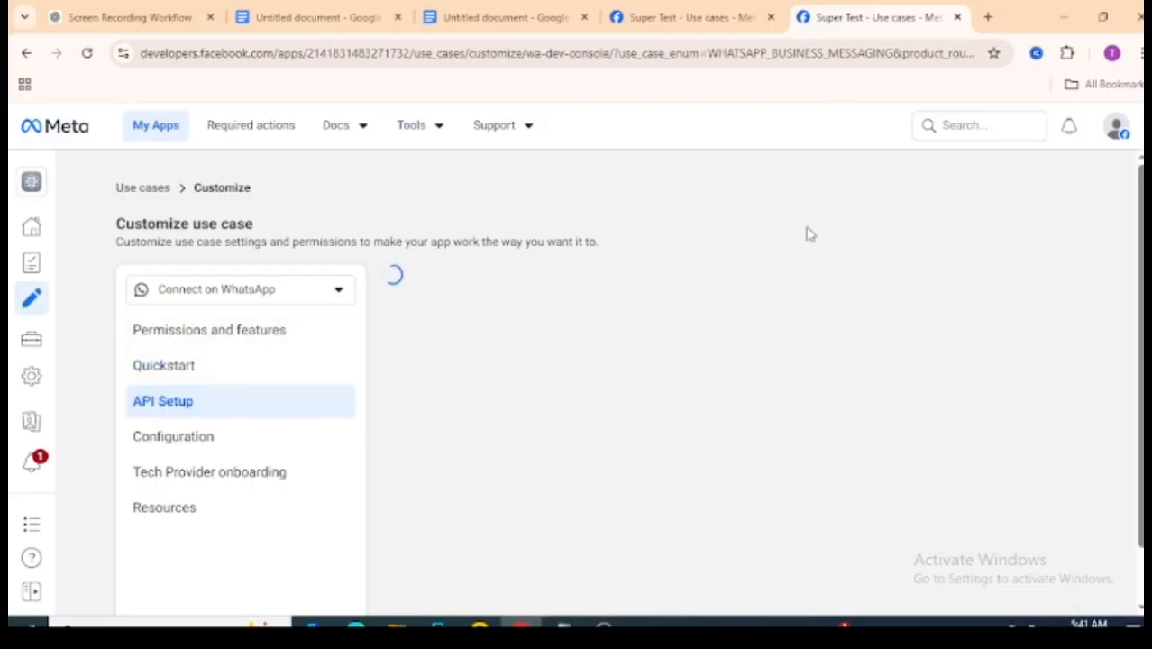
pyautogui.scroll(-1, 1141, 191)
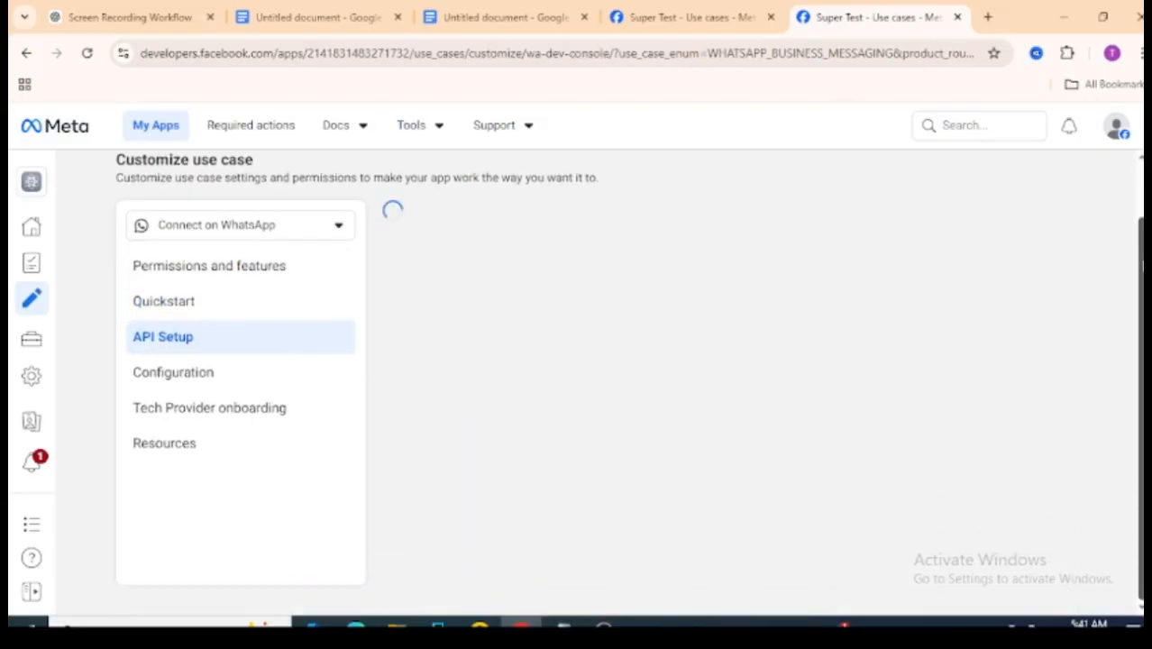
# Recheck the optional Test Messaging section of the guide
pyautogui.click(512, 7)
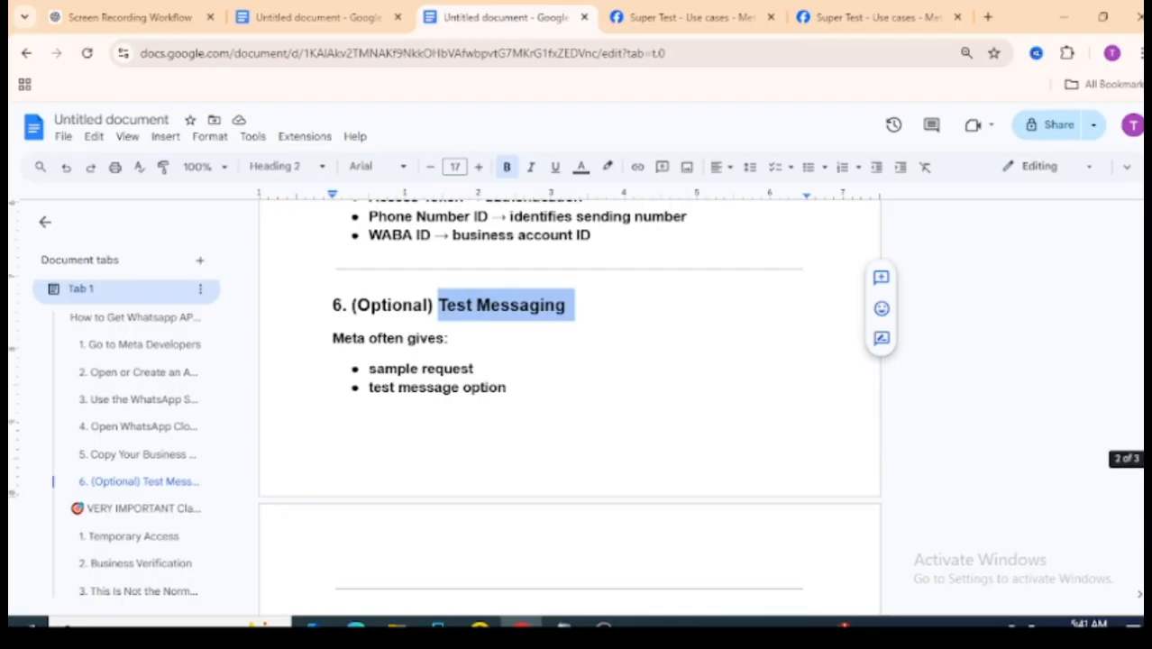
pyautogui.scroll(-3, 1140, 594)
pyautogui.scroll(3, 1140, 594)
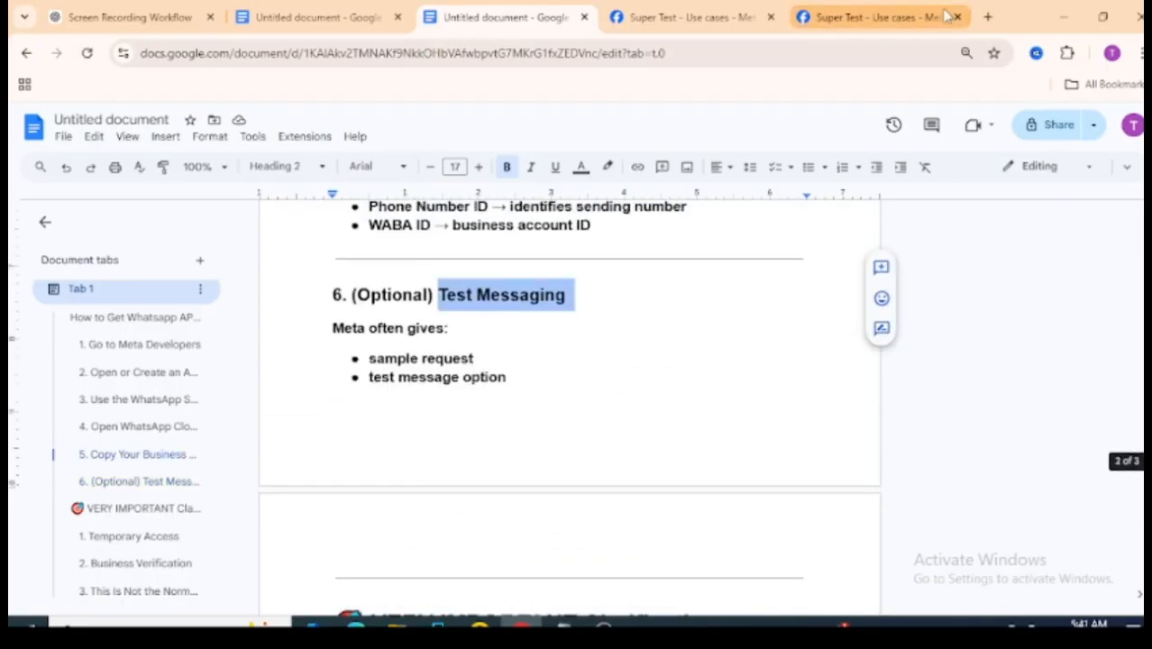
# Switch to the Super Test app's API Setup page and examine the sample request and test message option under Step 2
pyautogui.click(943, 16)
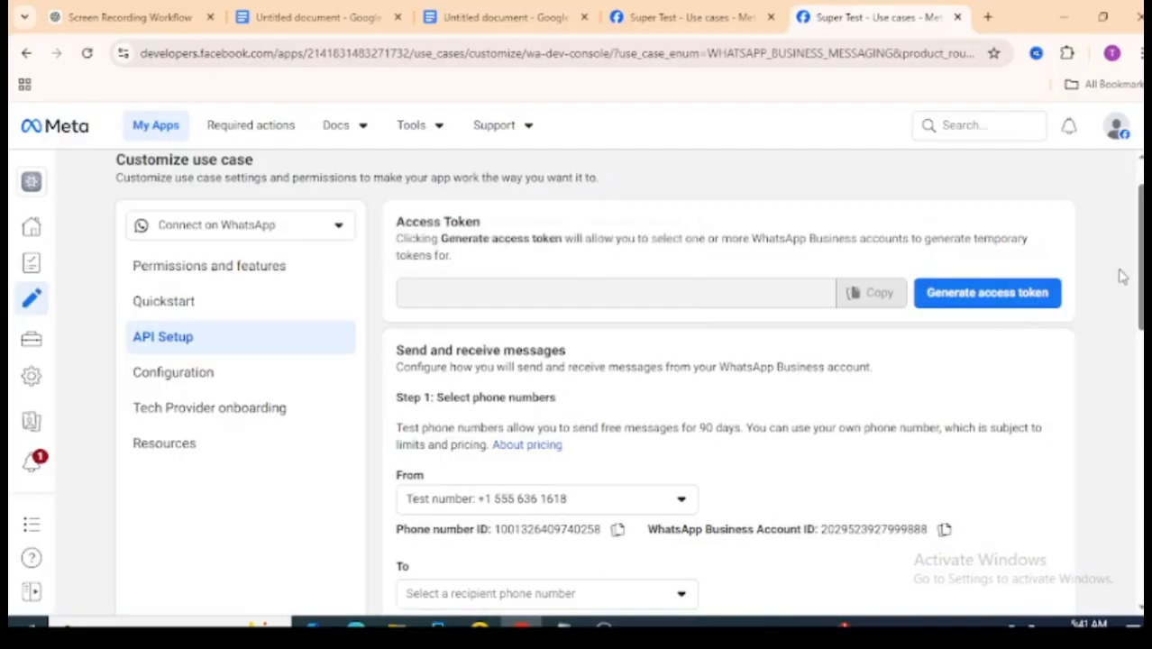
pyautogui.scroll(-4, 728, 379)
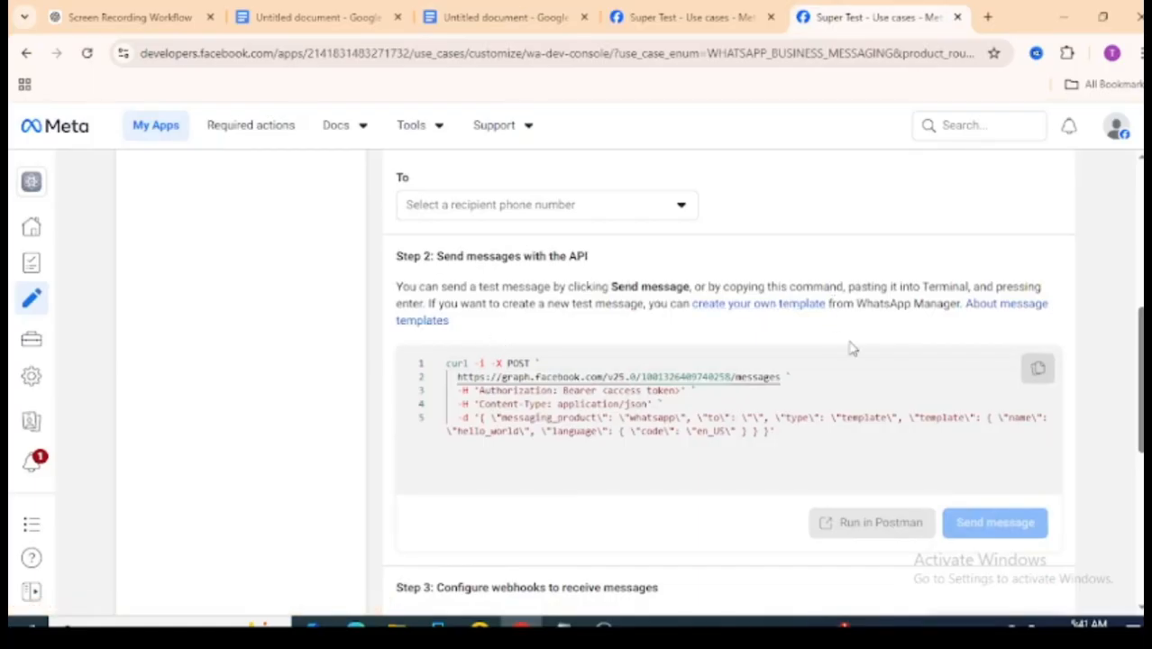
# Return to the guide's VERY IMPORTANT Clarifications section and highlight the Temporary Access heading and its note about the default token
pyautogui.click(479, 20)
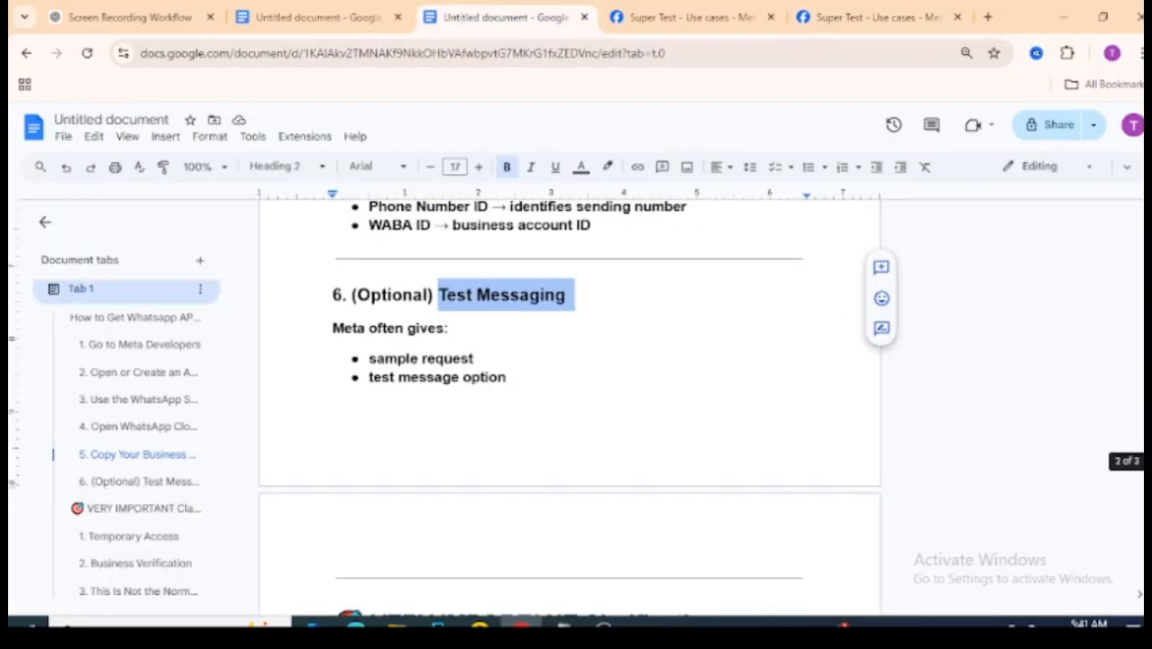
pyautogui.scroll(-4, 449, 308)
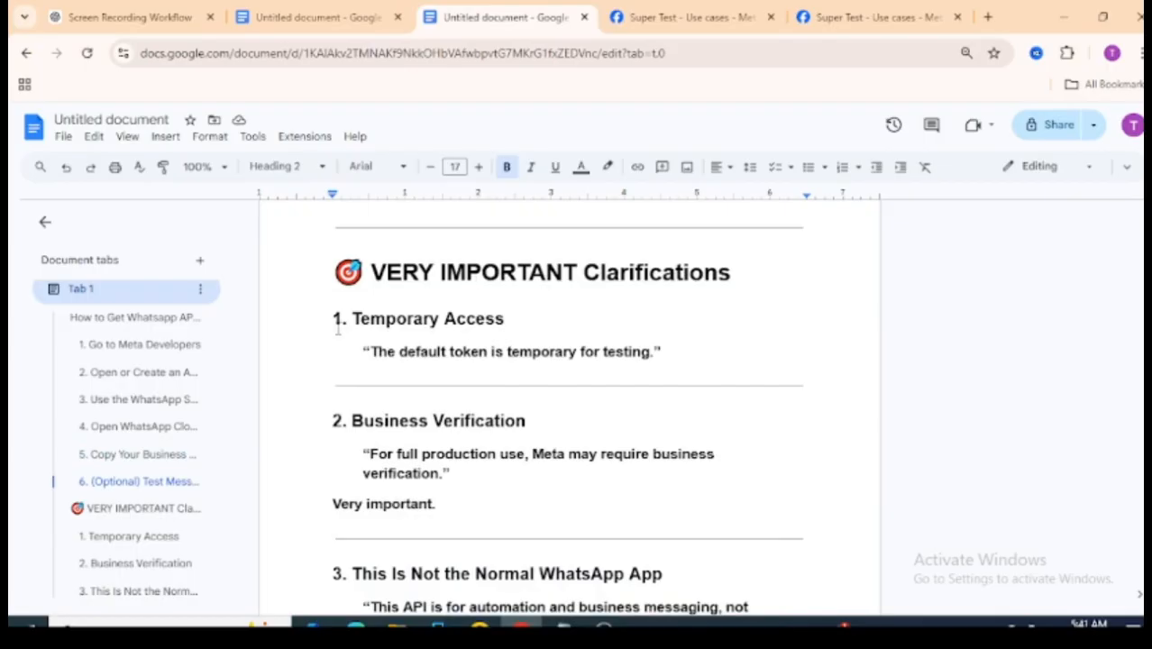
pyautogui.moveTo(351, 318); pyautogui.dragTo(550, 325)
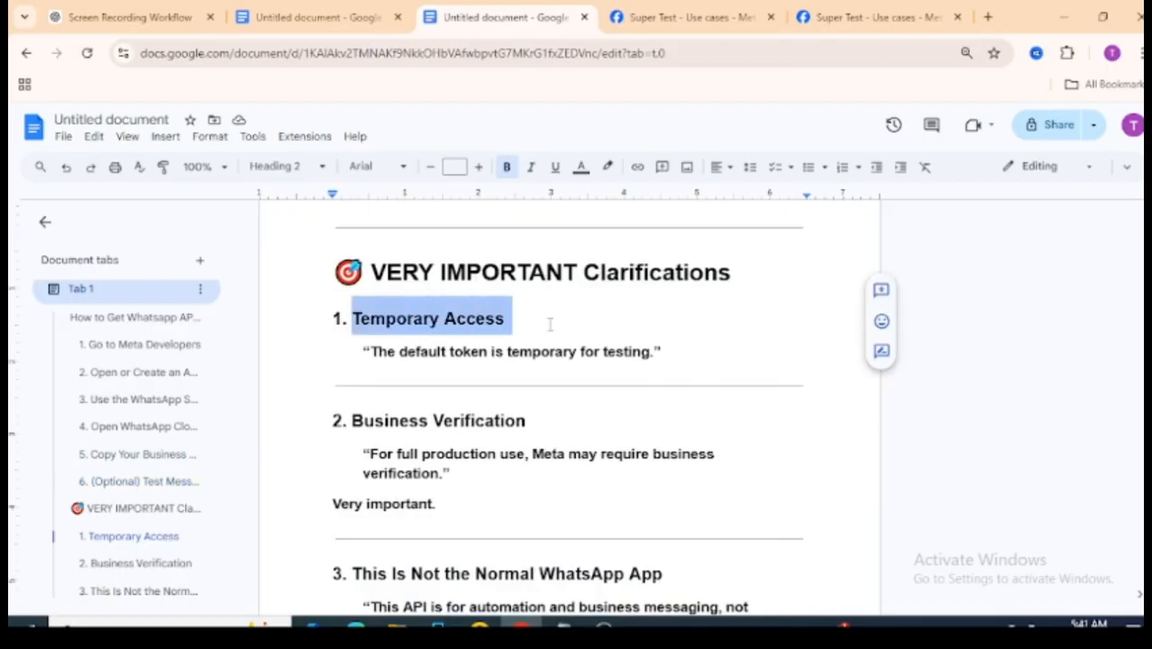
pyautogui.click(550, 325)
pyautogui.doubleClick(375, 352)
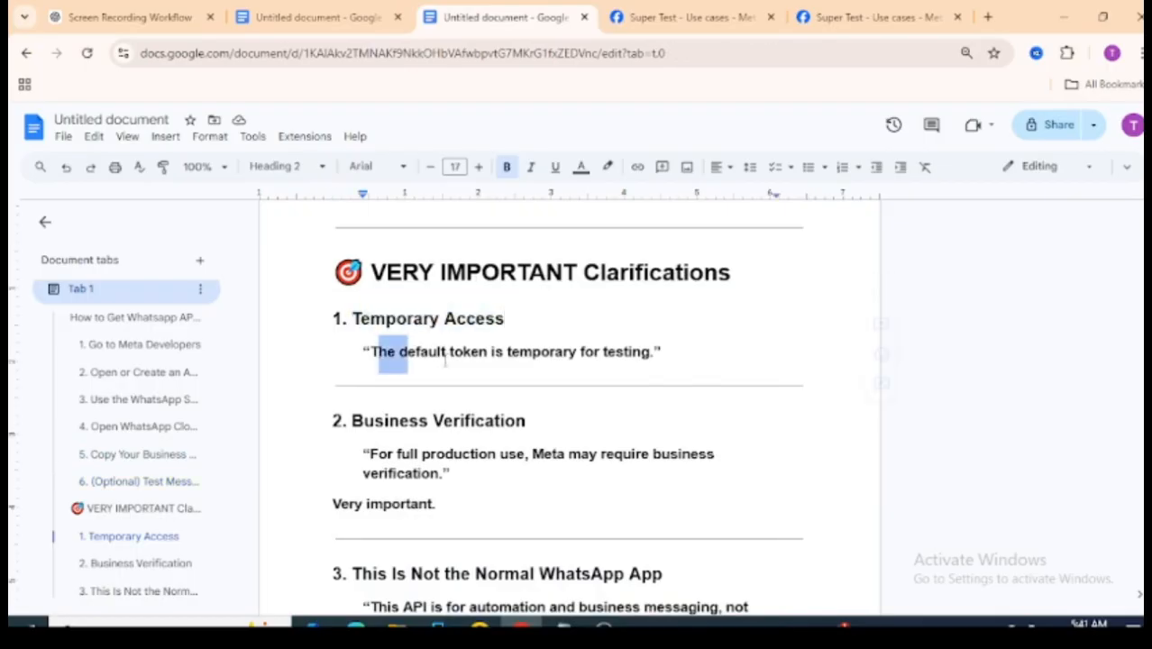
pyautogui.moveTo(445, 361); pyautogui.dragTo(624, 356)
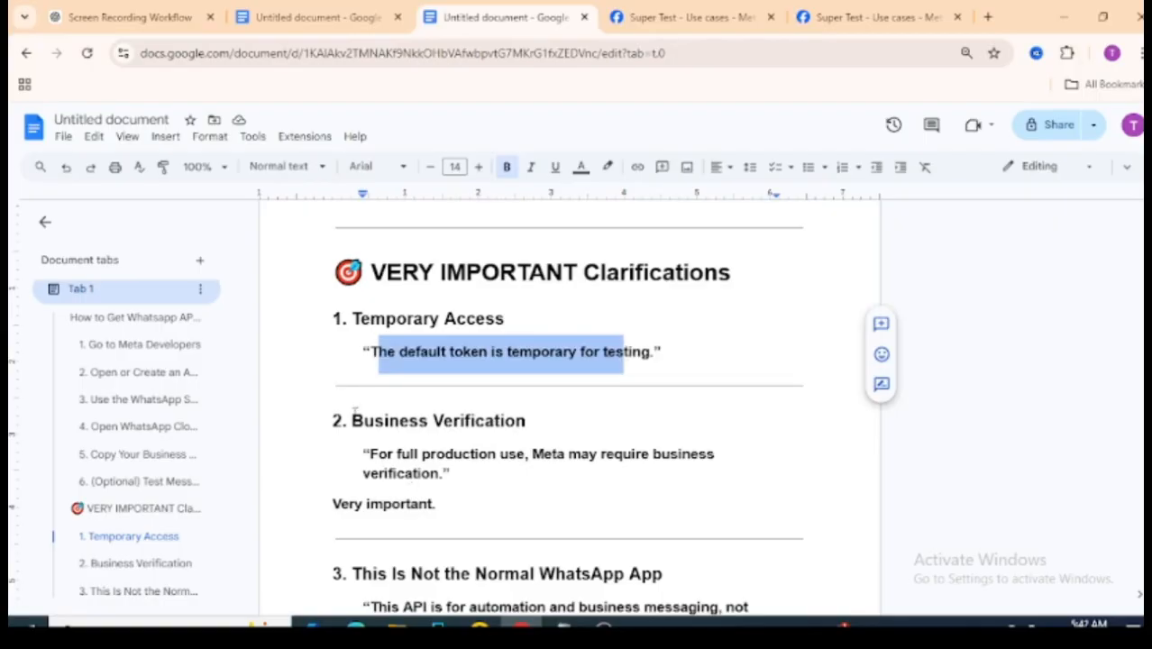
# Read the Business Verification clarification, highlighting its heading and the note about full production use
pyautogui.moveTo(355, 413); pyautogui.dragTo(546, 416)
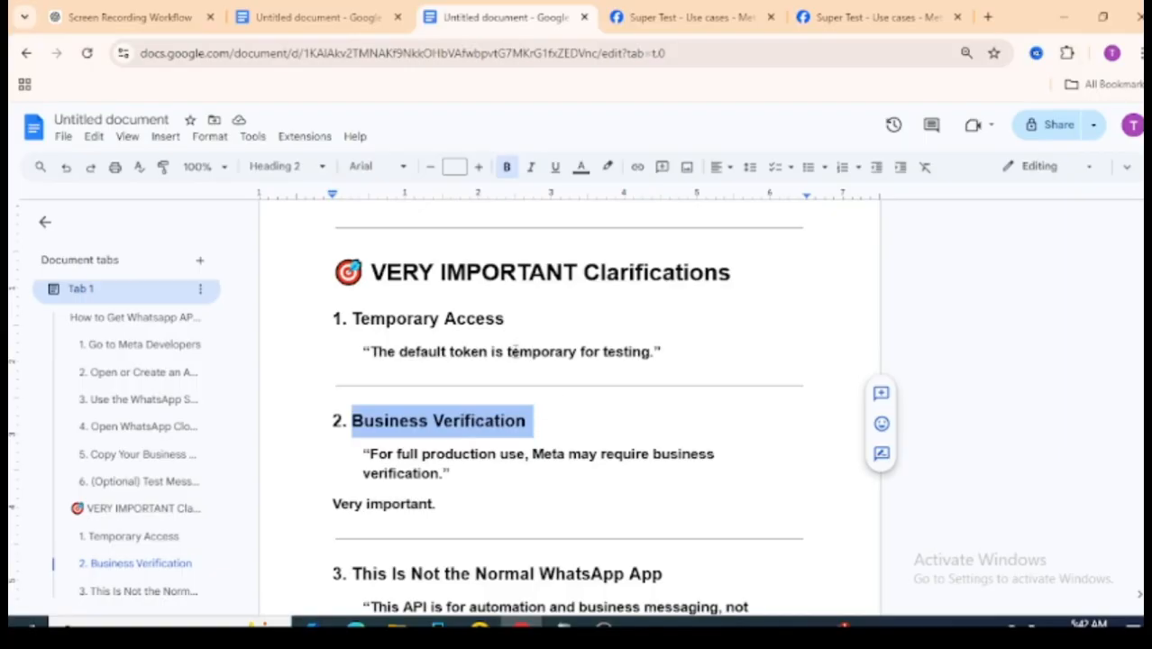
pyautogui.doubleClick(509, 352)
pyautogui.click(540, 412)
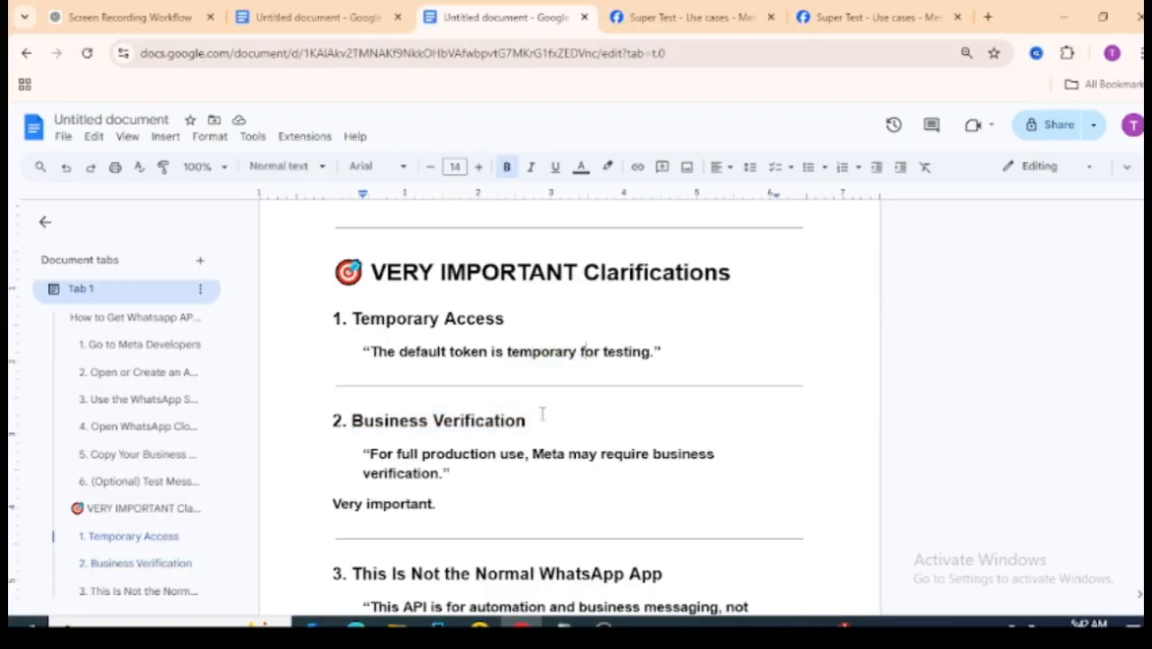
pyautogui.moveTo(371, 454); pyautogui.dragTo(529, 457)
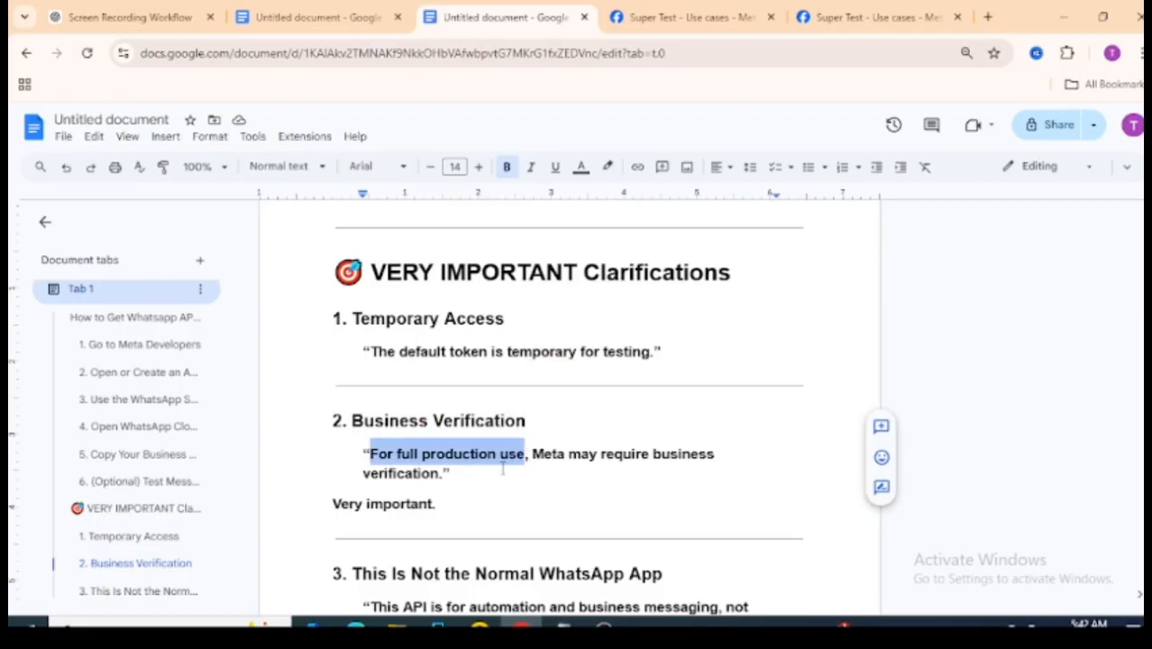
pyautogui.moveTo(531, 454); pyautogui.dragTo(450, 488)
pyautogui.click(450, 488)
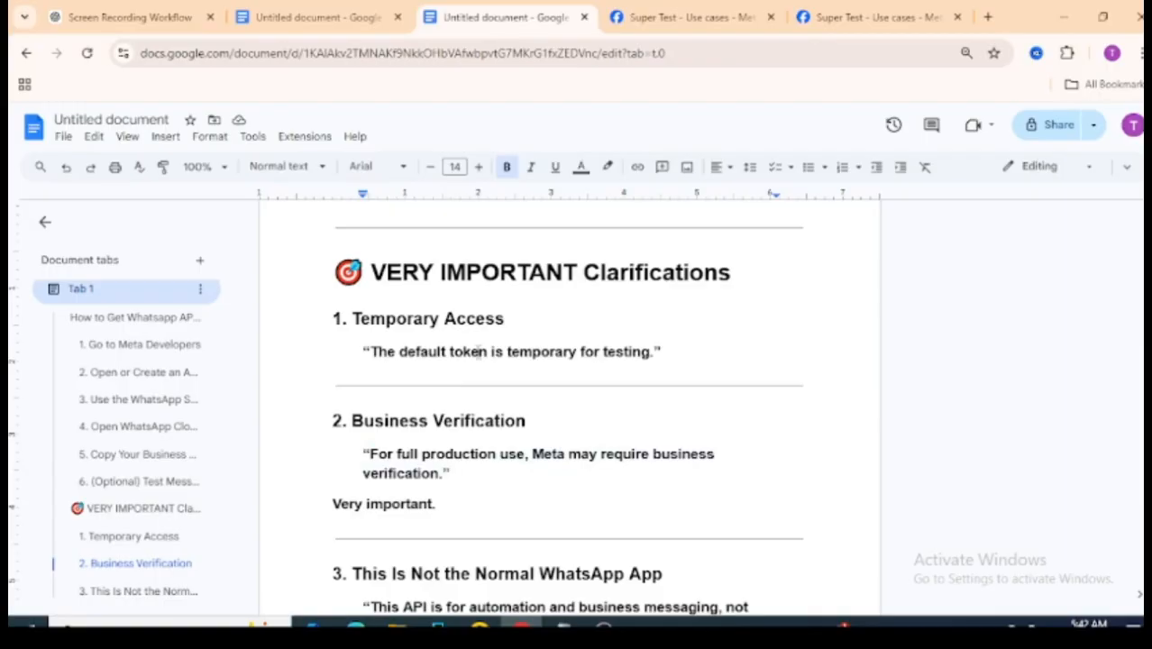
# Read the third clarification, highlighting the heading "This Is Not the Normal WhatsApp App" and the note on automation and business messaging
pyautogui.scroll(-3, 868, 418)
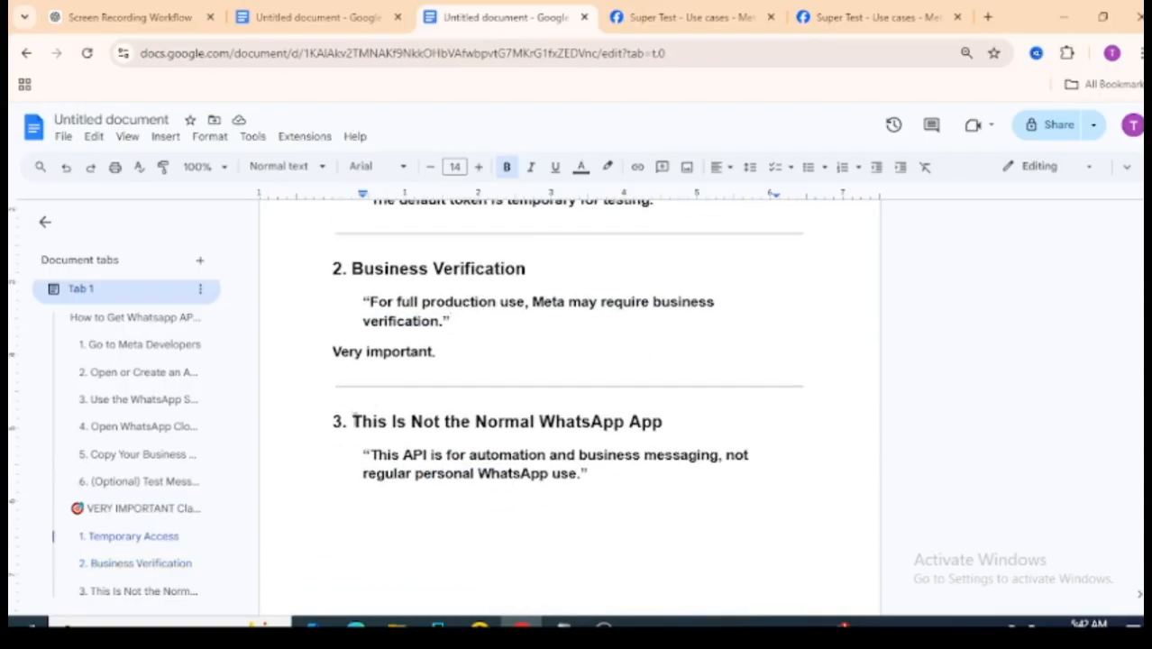
pyautogui.moveTo(352, 421); pyautogui.dragTo(666, 433)
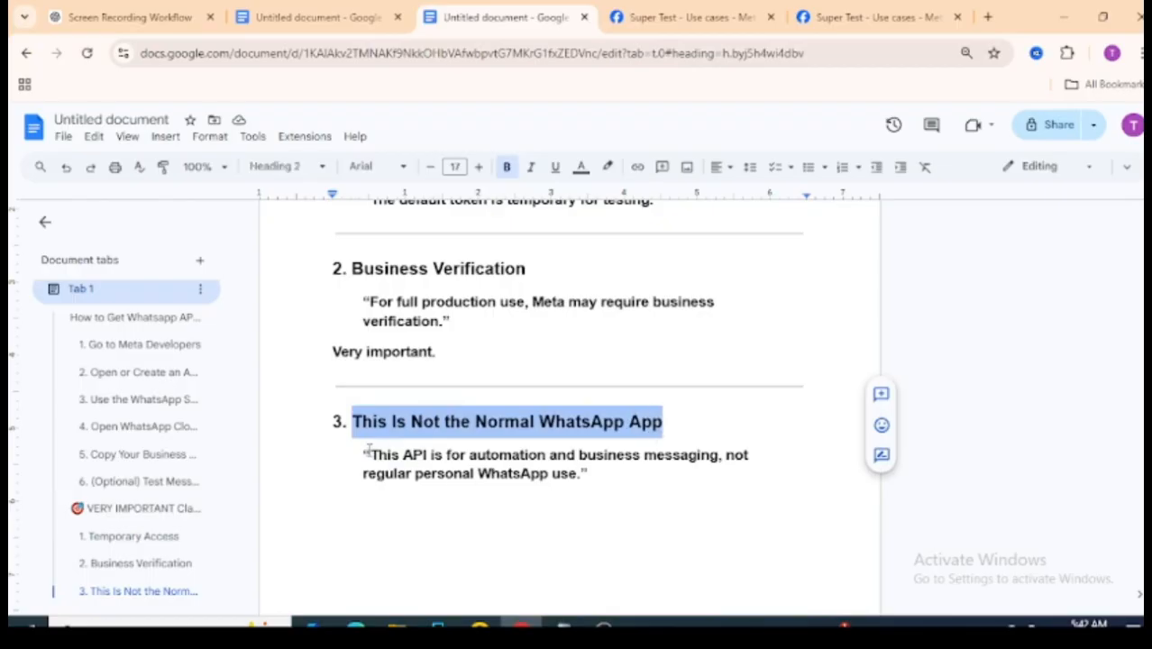
pyautogui.moveTo(372, 453); pyautogui.dragTo(577, 481)
pyautogui.click(574, 480)
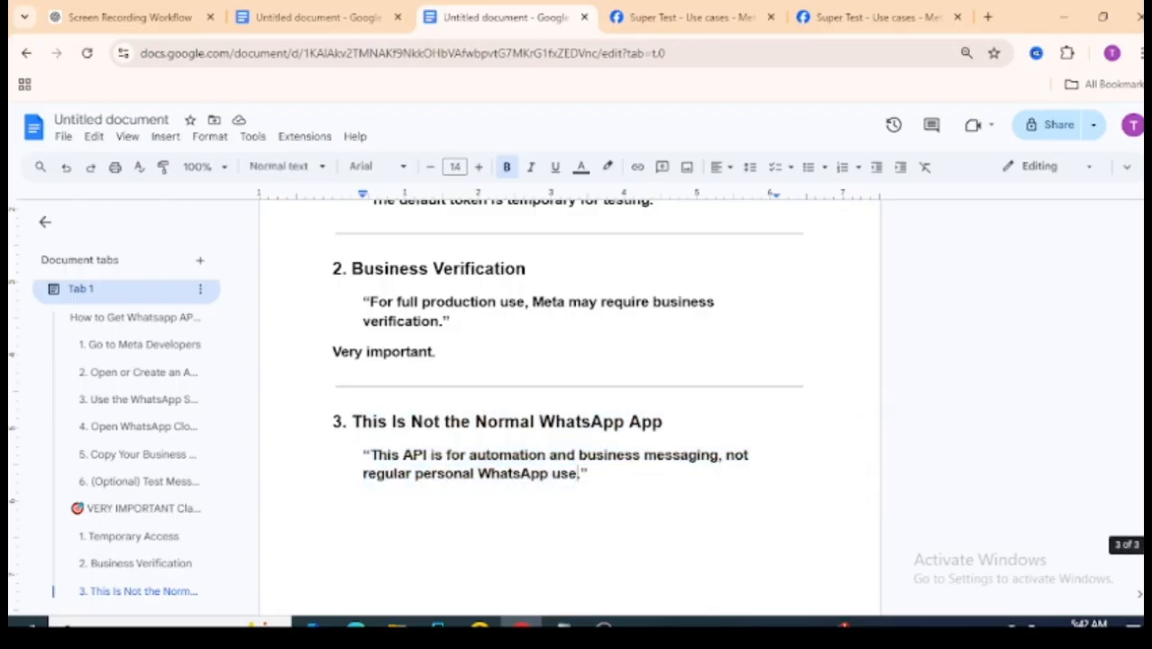
# Go back to the guide's beginning and highlight its title, then briefly recheck the Super Test API Setup page before returning to the guide
pyautogui.moveTo(1147, 545); pyautogui.dragTo(1147, 256)
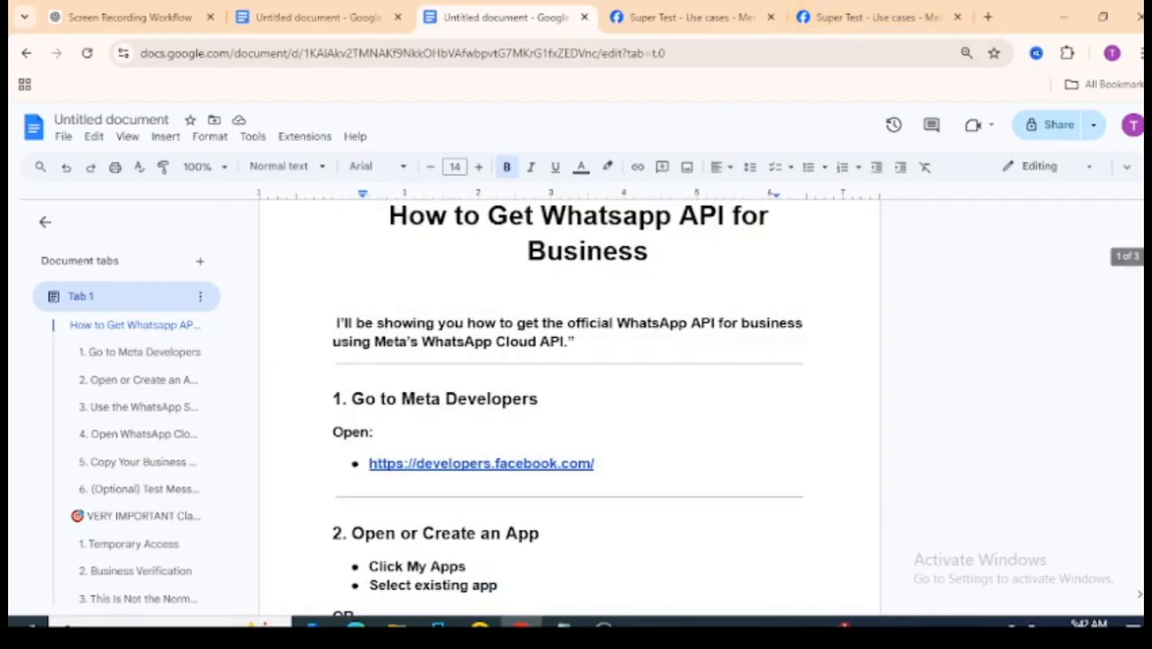
pyautogui.scroll(1, 757, 248)
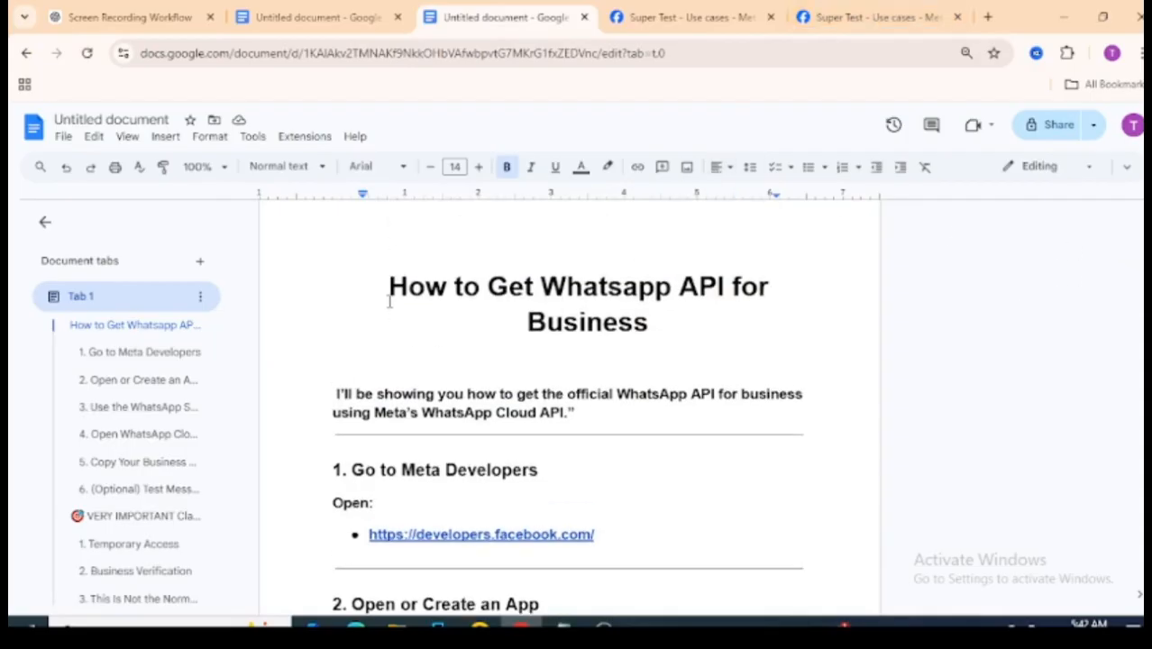
pyautogui.moveTo(390, 298); pyautogui.dragTo(690, 321)
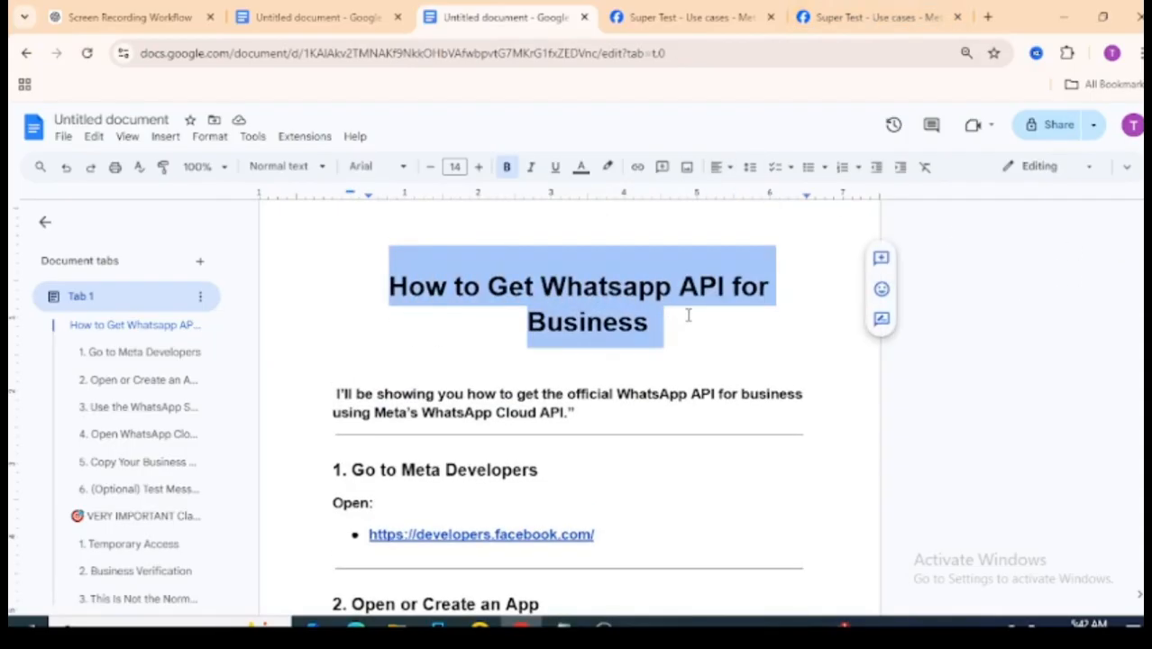
pyautogui.click(688, 317)
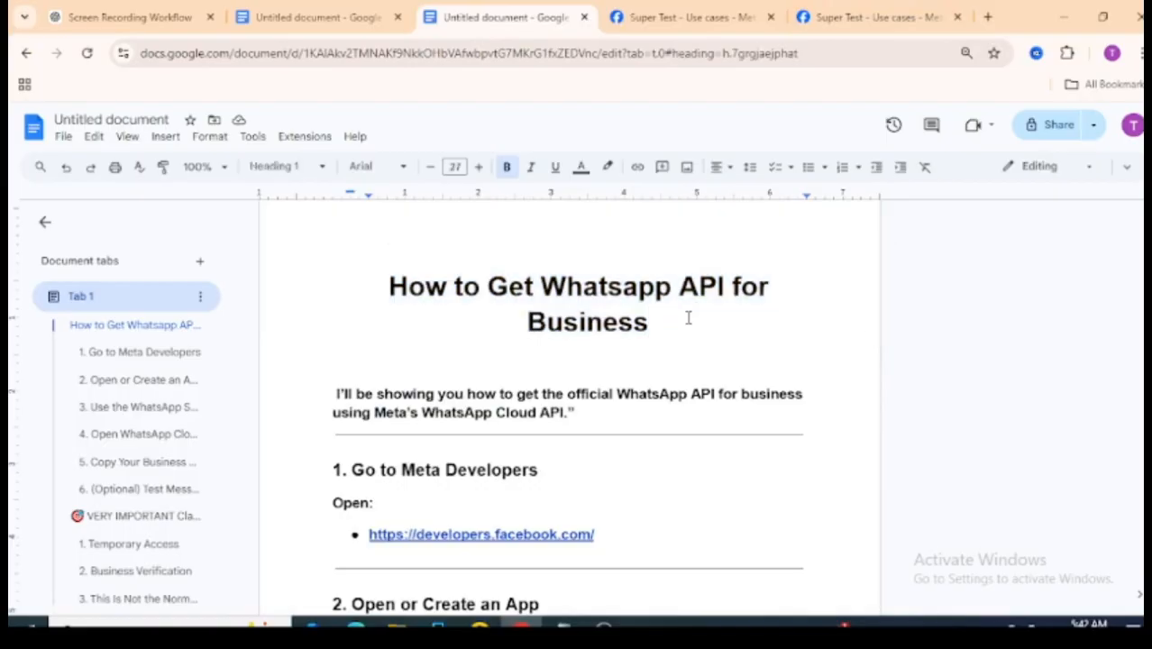
pyautogui.click(866, 17)
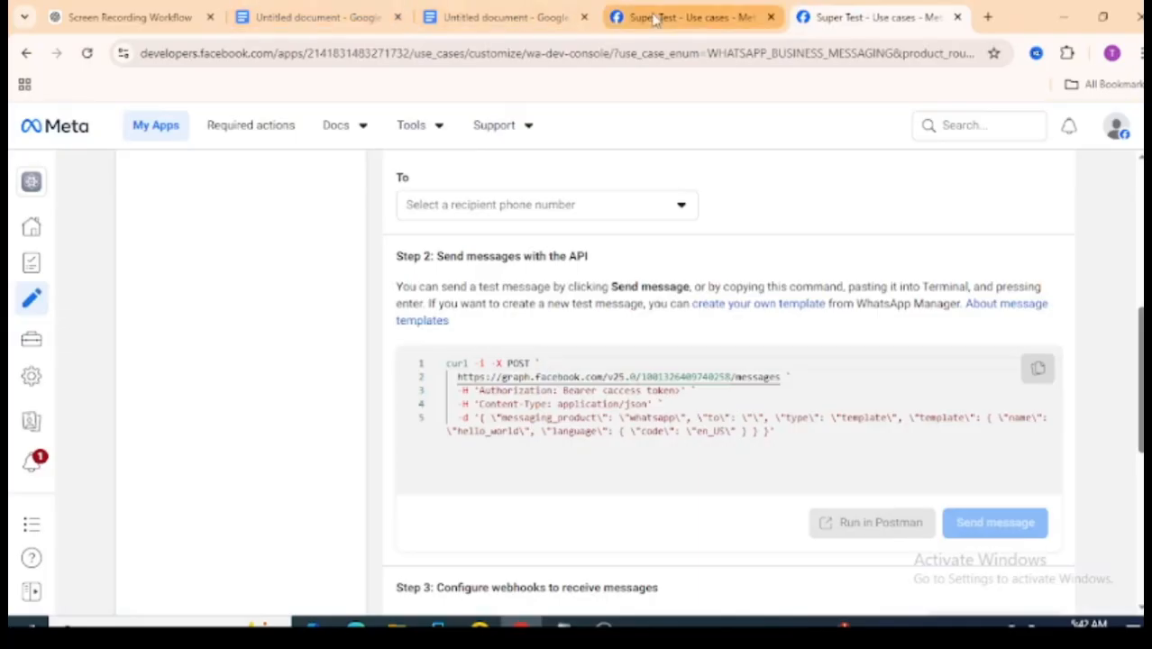
pyautogui.click(456, 9)
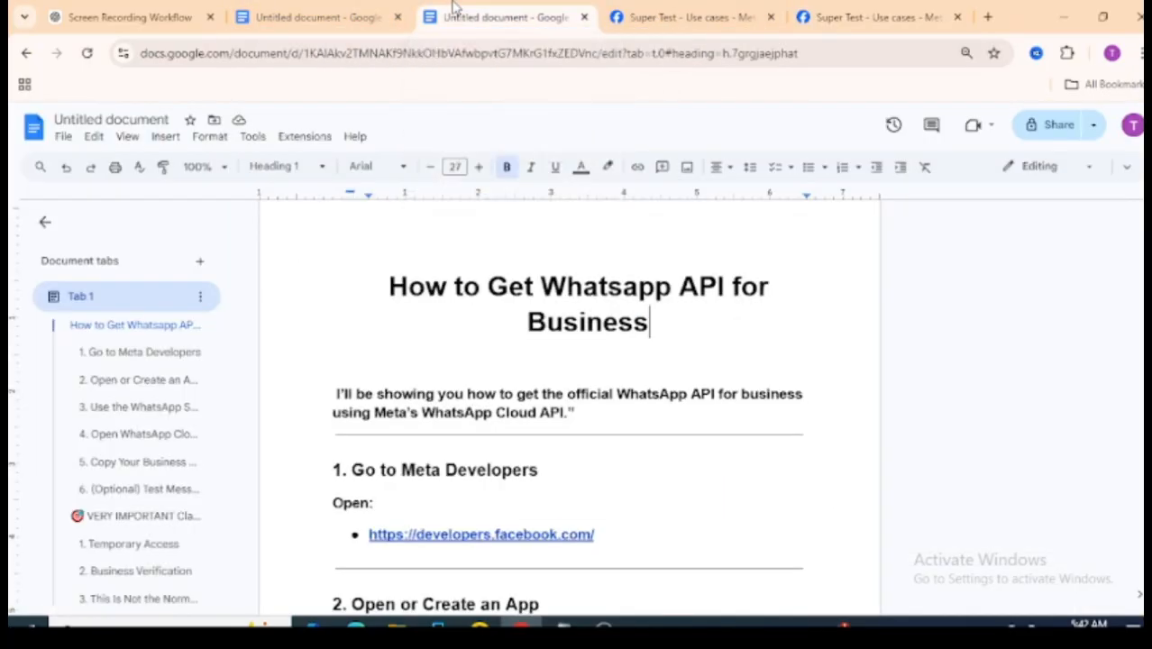